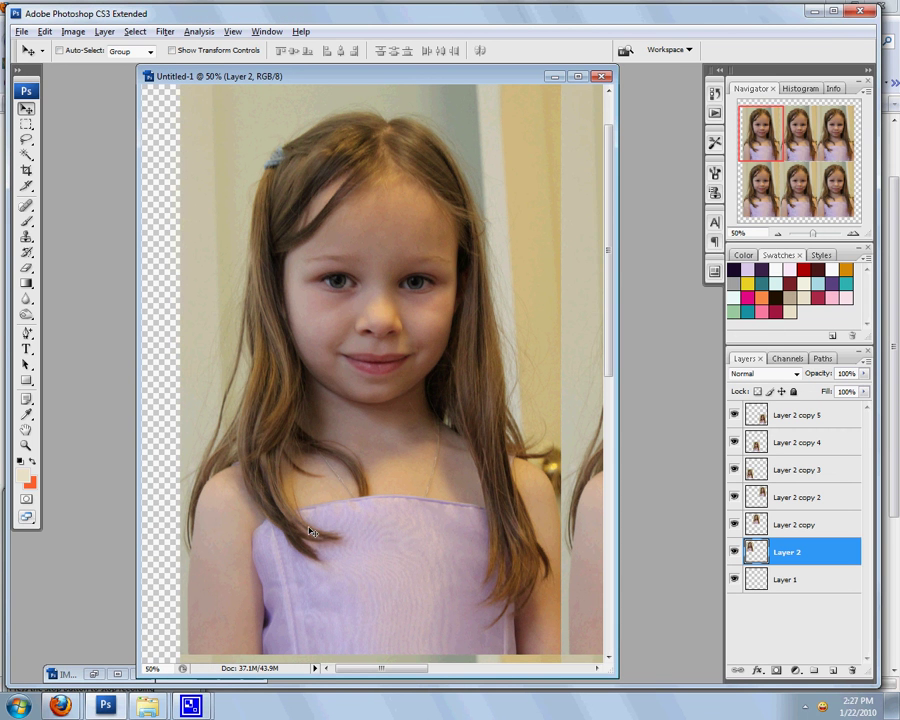
Nudge the canvas view and bring up the Image > Adjustments commands
{"action": "left_click_drag", "start_coordinate": [382, 670], "coordinate": [379, 671]}
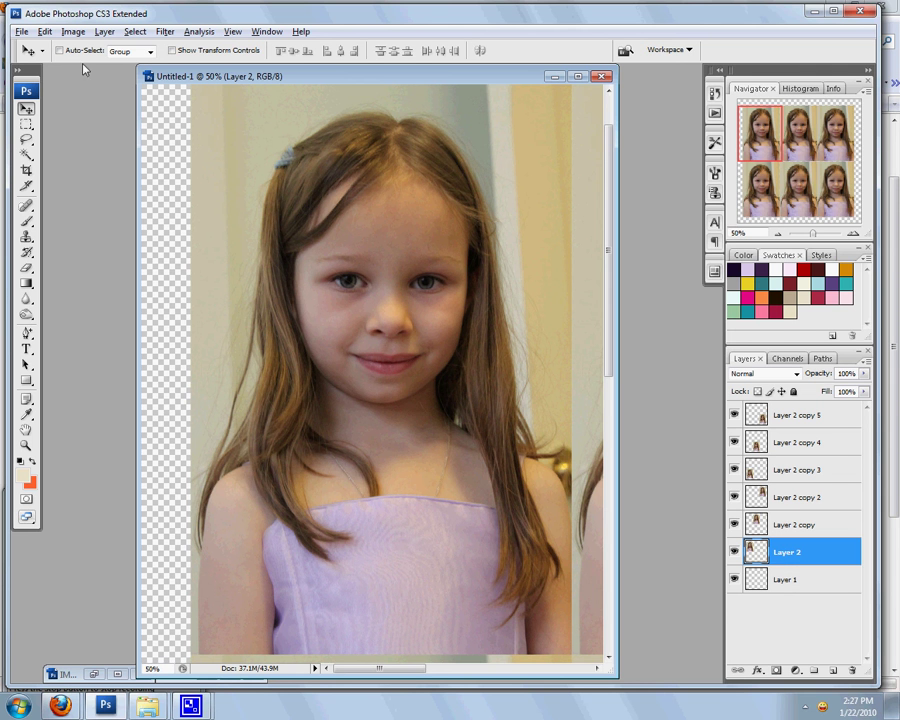
{"action": "left_click", "coordinate": [72, 33]}
Apply Levels to the Layer 2 portrait with input levels 9, 1.00 and 218
{"action": "mouse_move", "coordinate": [82, 70]}
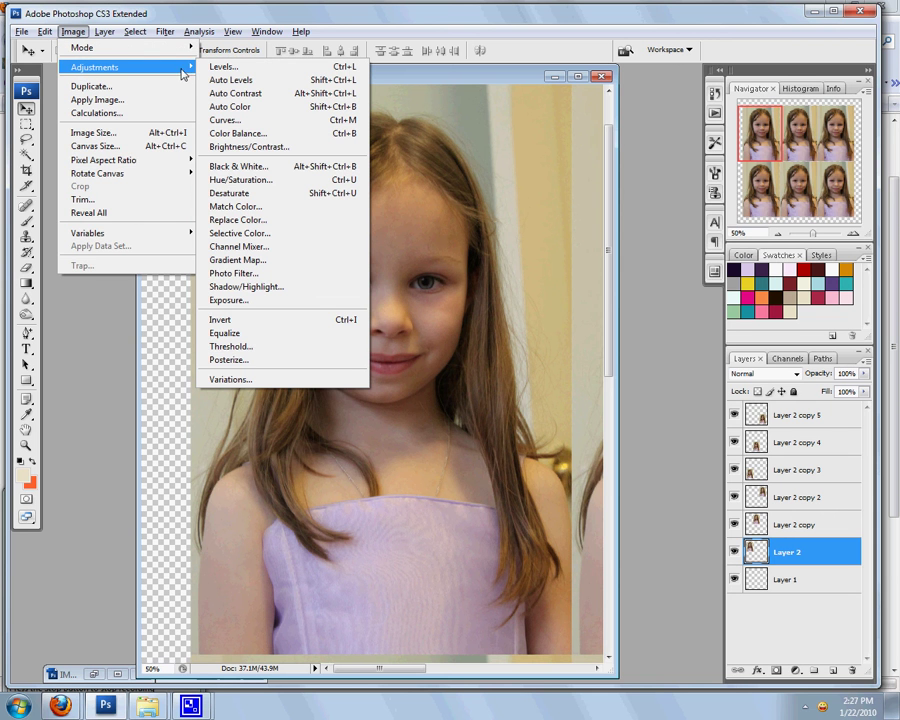
{"action": "left_click", "coordinate": [222, 67]}
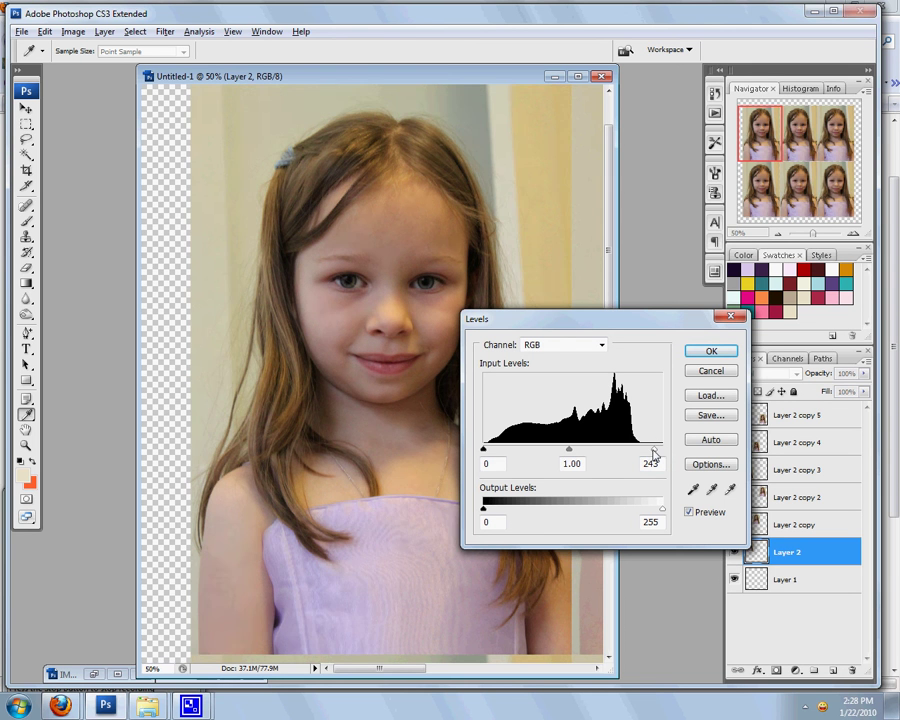
{"action": "left_click_drag", "start_coordinate": [663, 450], "coordinate": [638, 456]}
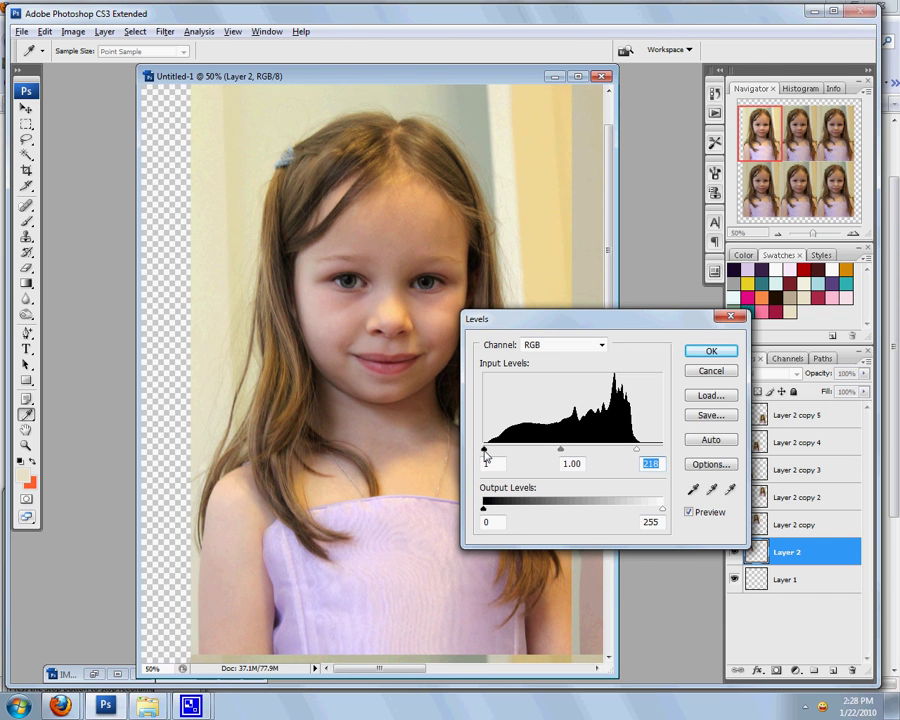
{"action": "left_click_drag", "start_coordinate": [487, 452], "coordinate": [491, 455]}
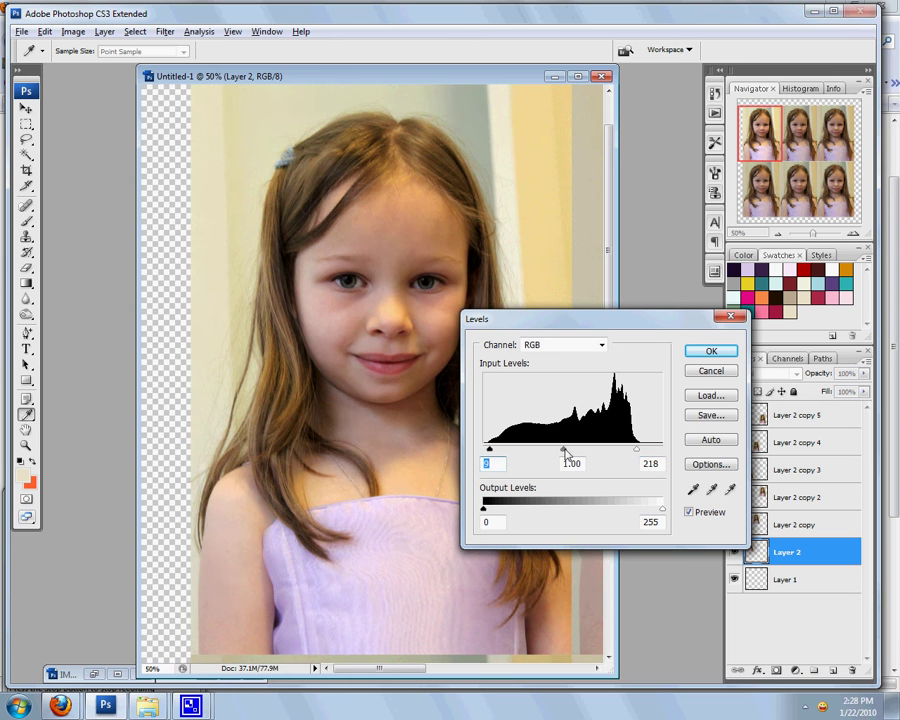
{"action": "mouse_move", "coordinate": [564, 453]}
{"action": "left_mouse_down"}
{"action": "mouse_move", "coordinate": [541, 453]}
{"action": "mouse_move", "coordinate": [573, 452]}
{"action": "mouse_move", "coordinate": [566, 455]}
{"action": "left_mouse_up"}
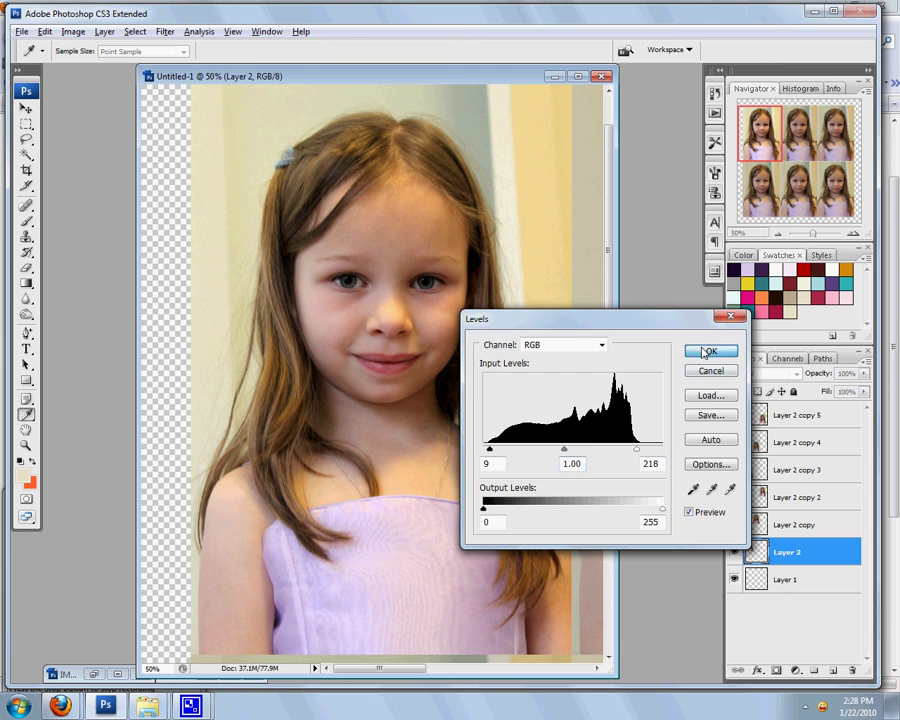
{"action": "left_click", "coordinate": [703, 351]}
{"action": "key", "text": "v"}
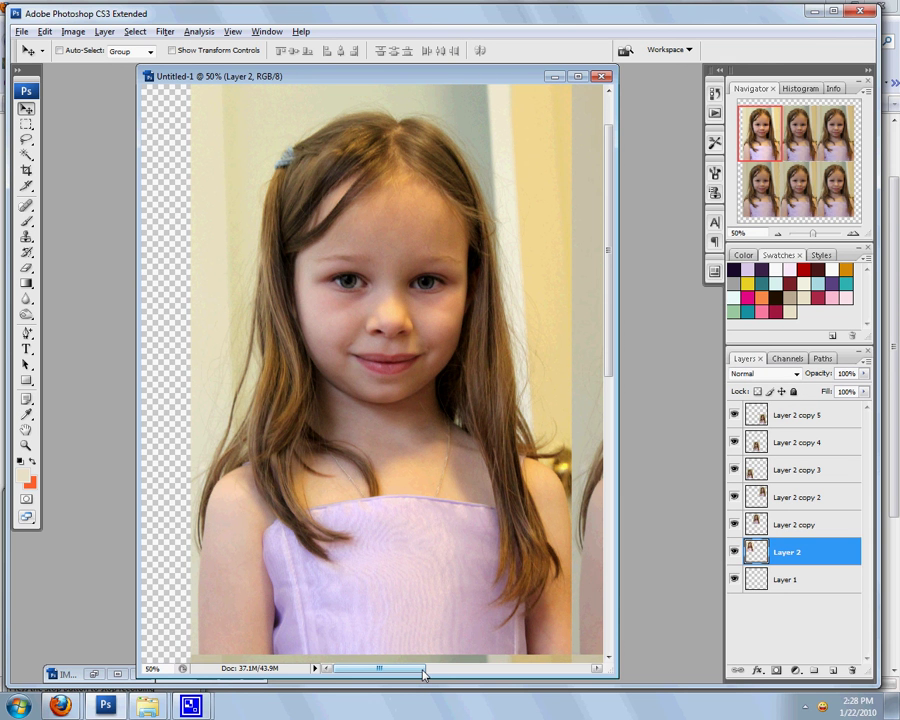
Scroll the canvas right and make Layer 2 copy the active layer
{"action": "left_click_drag", "start_coordinate": [423, 674], "coordinate": [502, 684]}
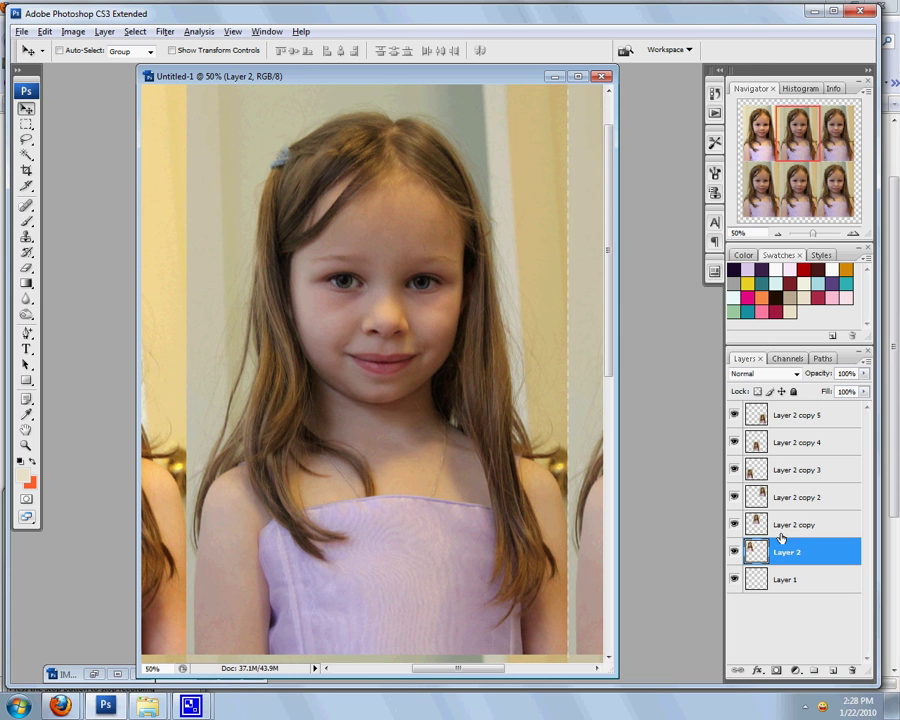
{"action": "left_click", "coordinate": [745, 525]}
{"action": "left_click", "coordinate": [735, 525]}
{"action": "left_click", "coordinate": [735, 525]}
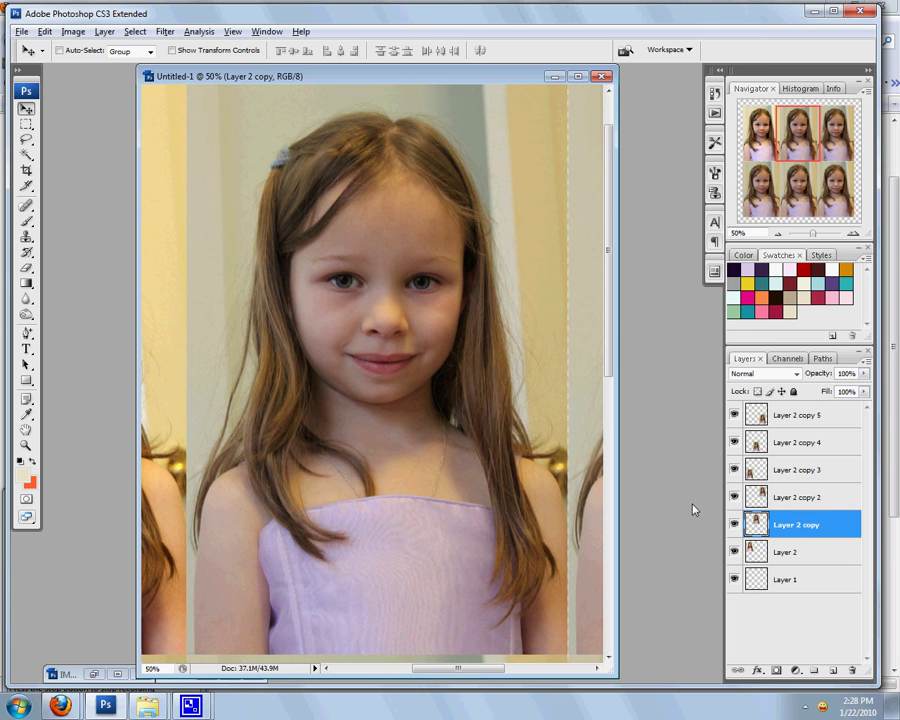
Apply a Curves adjustment to Layer 2 copy raising input 105 to output 141
{"action": "left_click", "coordinate": [77, 37]}
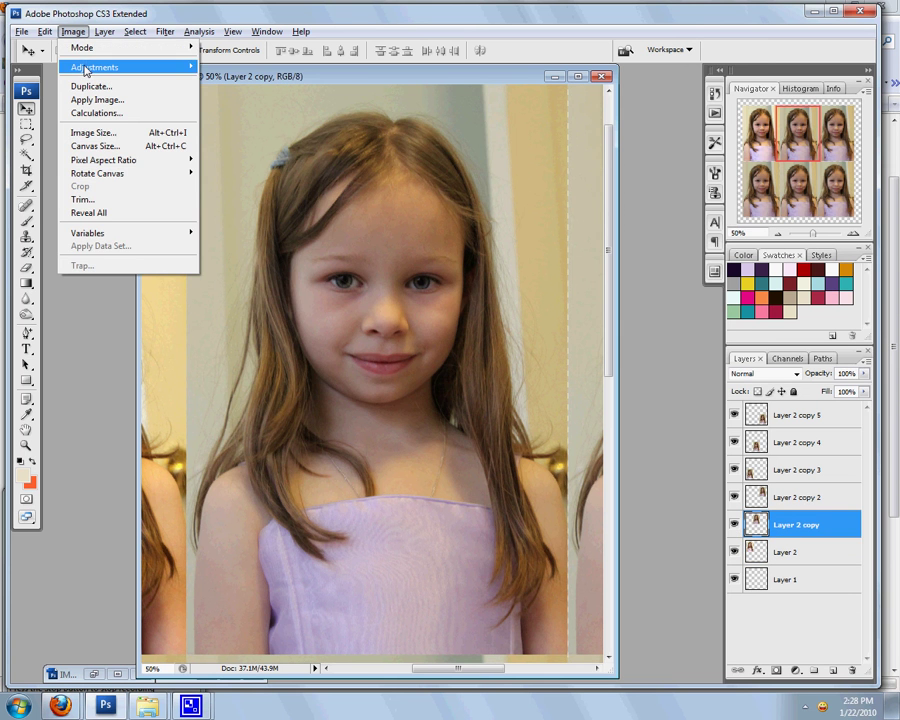
{"action": "mouse_move", "coordinate": [90, 67]}
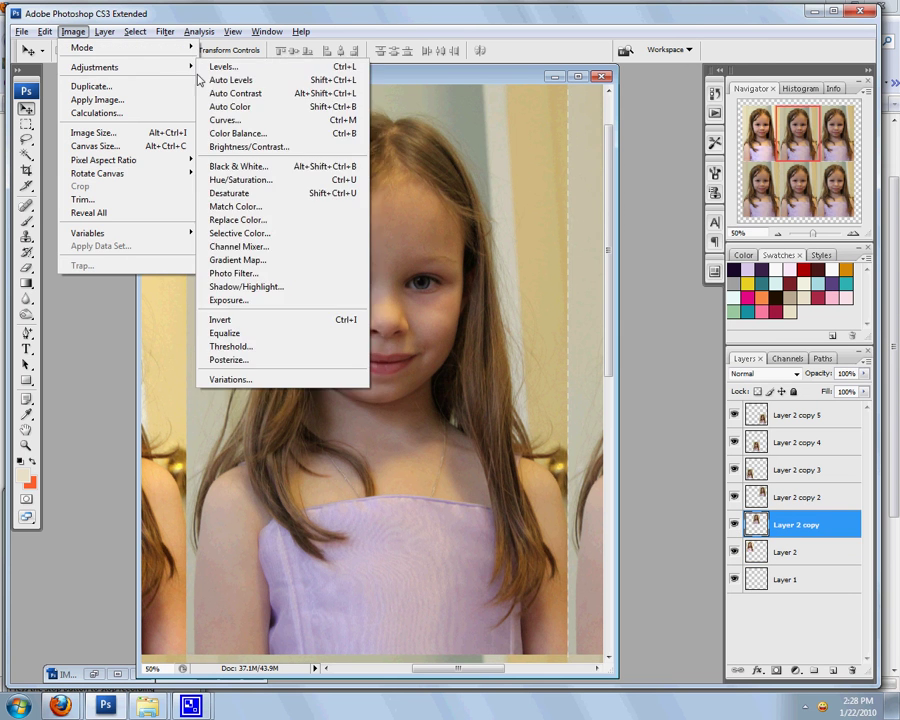
{"action": "left_click", "coordinate": [245, 120]}
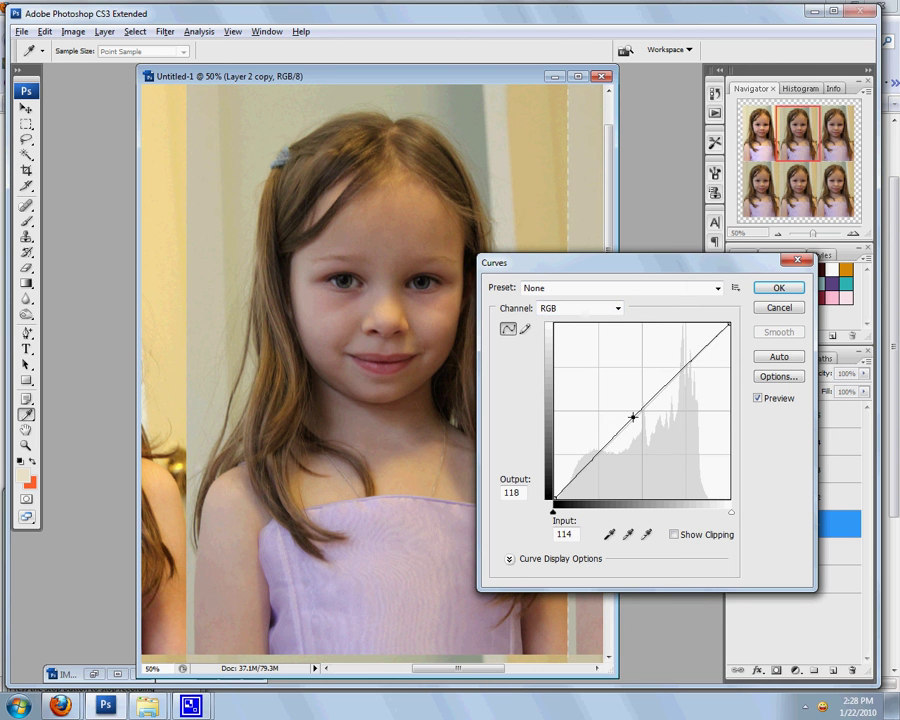
{"action": "left_click_drag", "start_coordinate": [630, 416], "coordinate": [626, 400]}
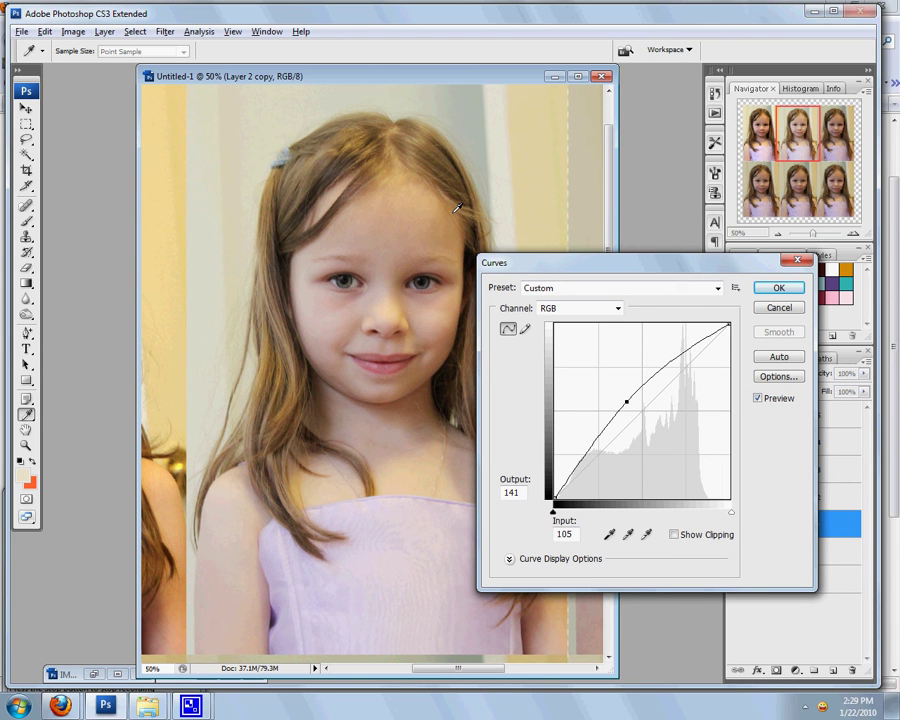
{"action": "left_click", "coordinate": [770, 291]}
Select Layer 2 copy 2 and apply a first S-shaped contrast curve
{"action": "key", "text": "v"}
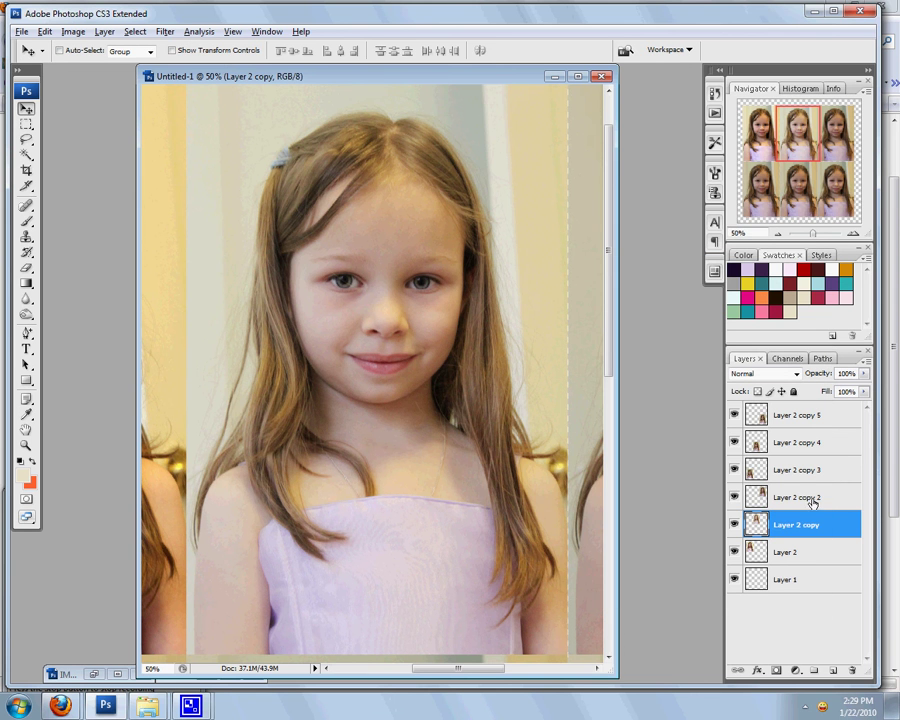
{"action": "left_click", "coordinate": [812, 502]}
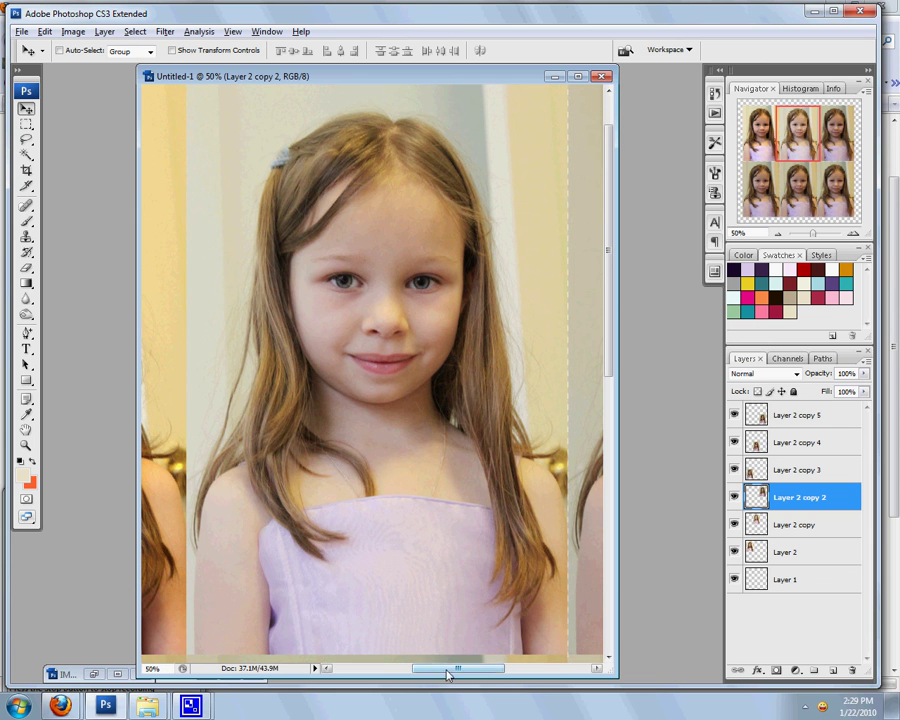
{"action": "left_click_drag", "start_coordinate": [452, 667], "coordinate": [524, 677]}
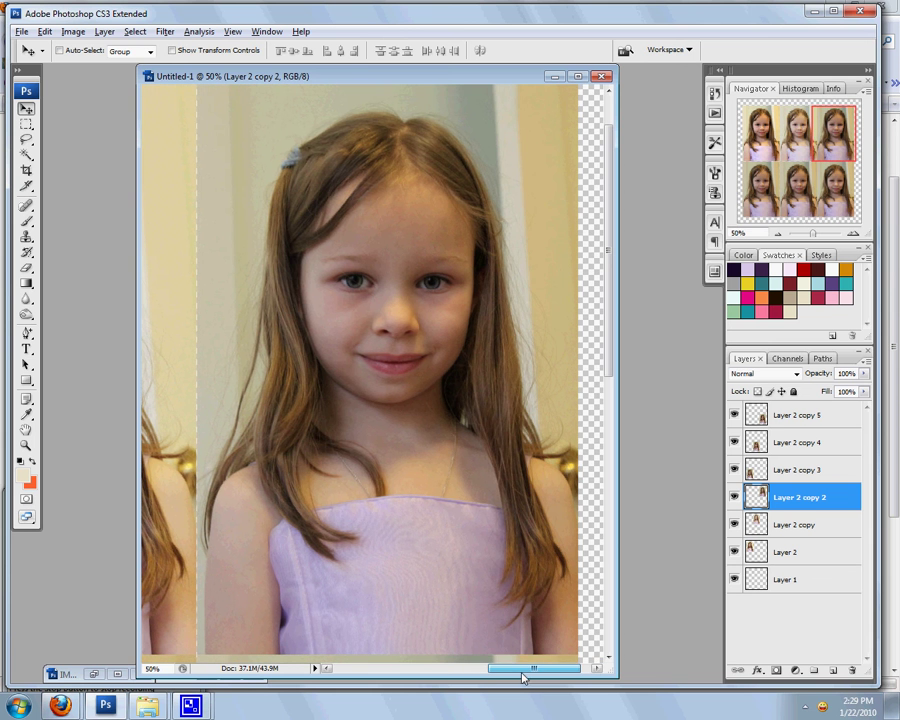
{"action": "left_click", "coordinate": [72, 32]}
{"action": "mouse_move", "coordinate": [72, 70]}
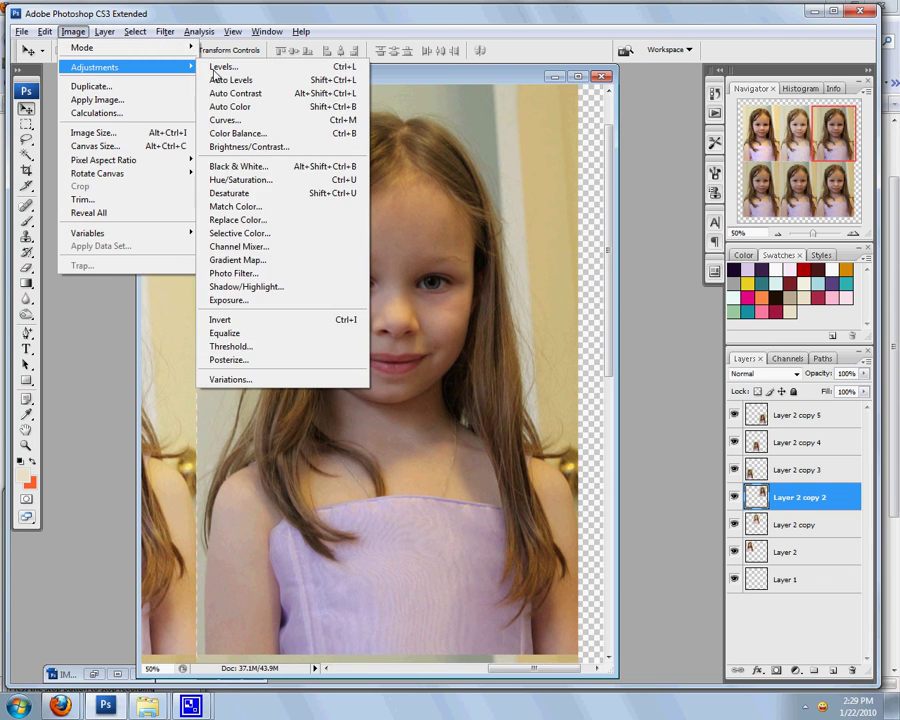
{"action": "left_click", "coordinate": [225, 121]}
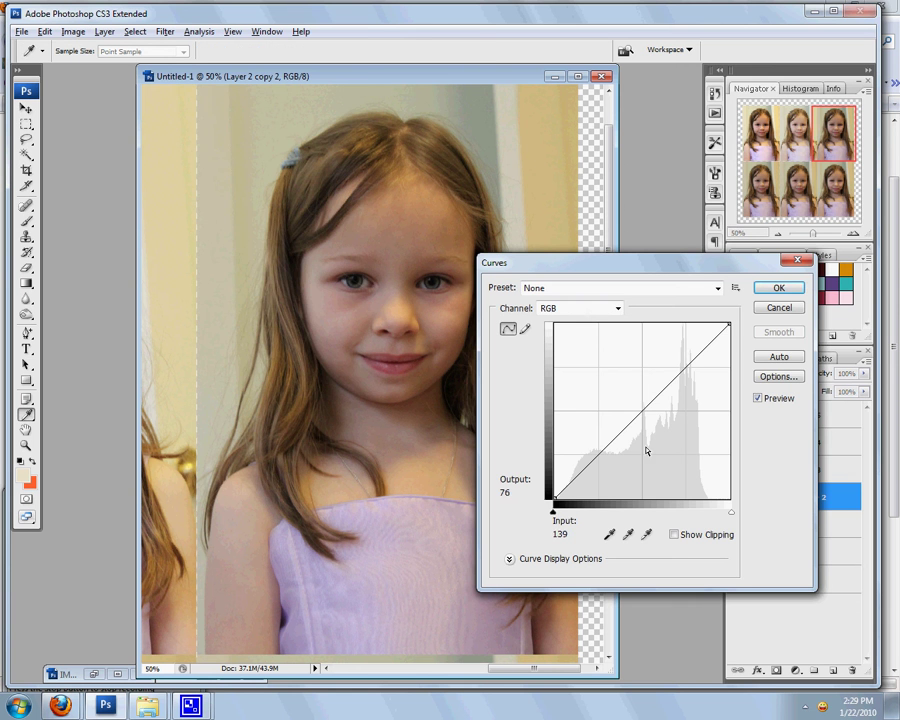
{"action": "left_click_drag", "start_coordinate": [622, 432], "coordinate": [629, 437]}
{"action": "left_click", "coordinate": [652, 404]}
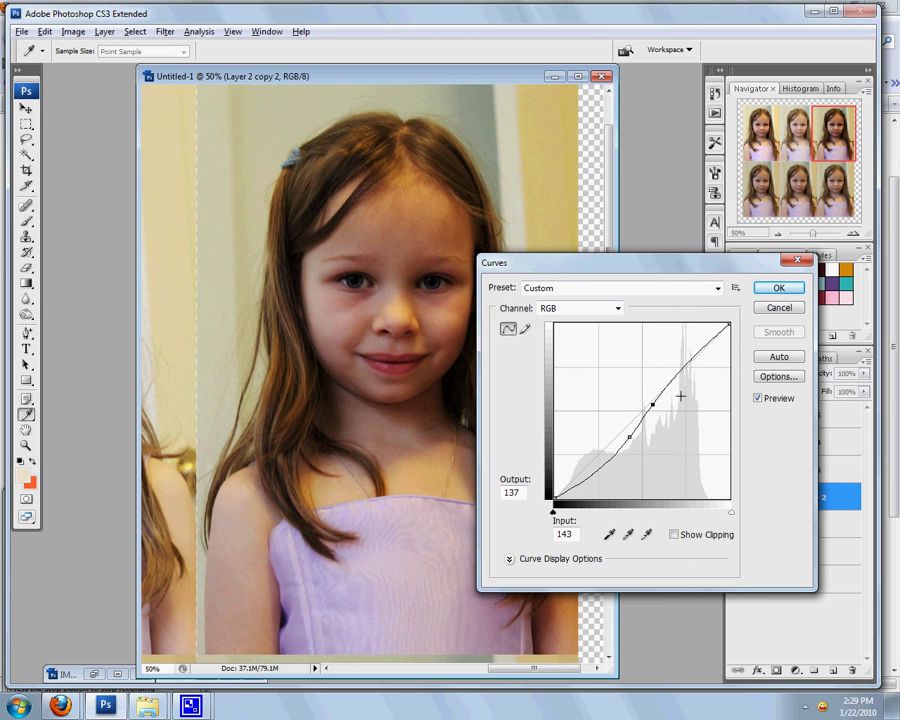
{"action": "left_click", "coordinate": [779, 288]}
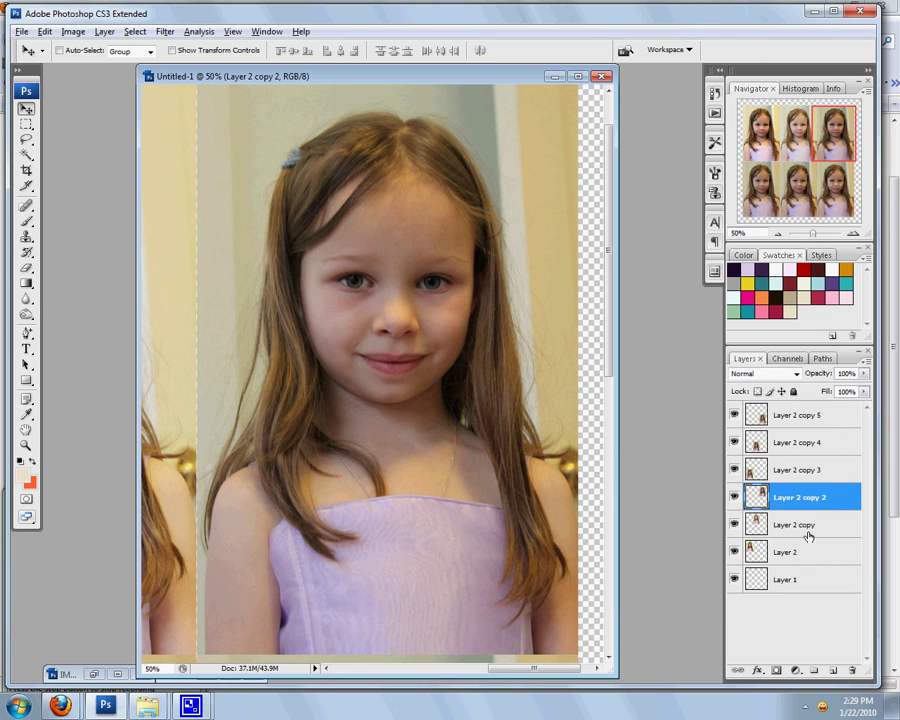
Apply a second S-curve to Layer 2 copy 2 (98→85, 131→133)
{"action": "left_click", "coordinate": [73, 31]}
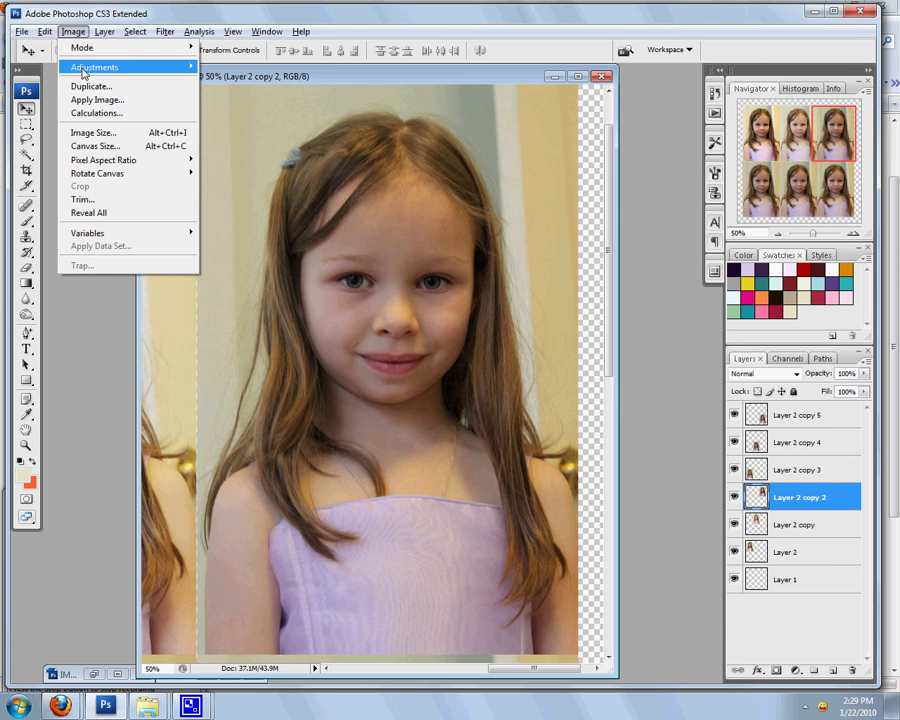
{"action": "mouse_move", "coordinate": [85, 67]}
{"action": "left_click", "coordinate": [218, 120]}
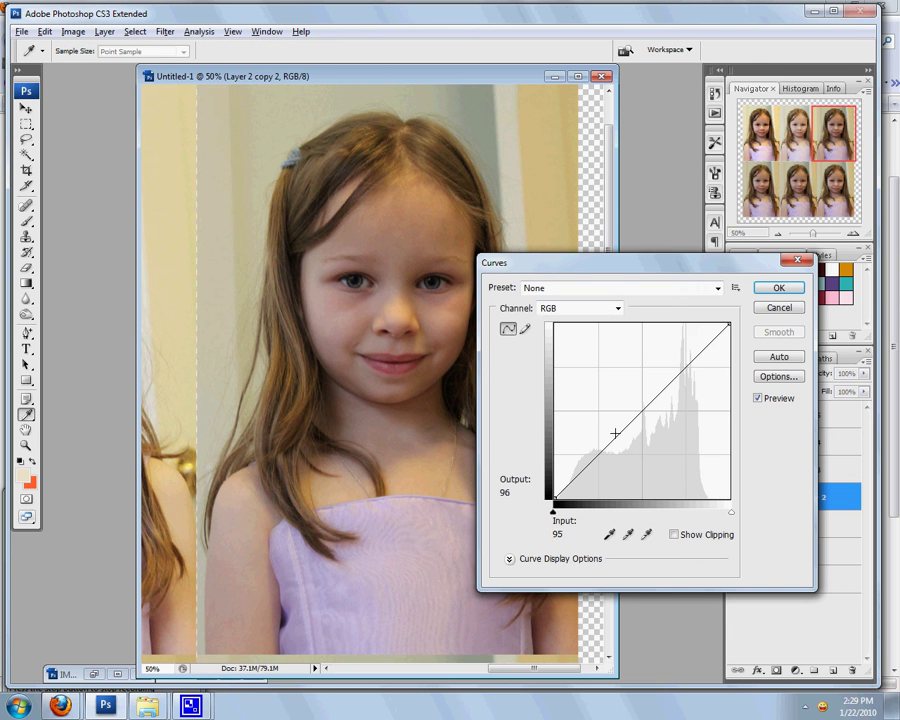
{"action": "left_click_drag", "start_coordinate": [620, 432], "coordinate": [644, 407]}
{"action": "left_click", "coordinate": [646, 410]}
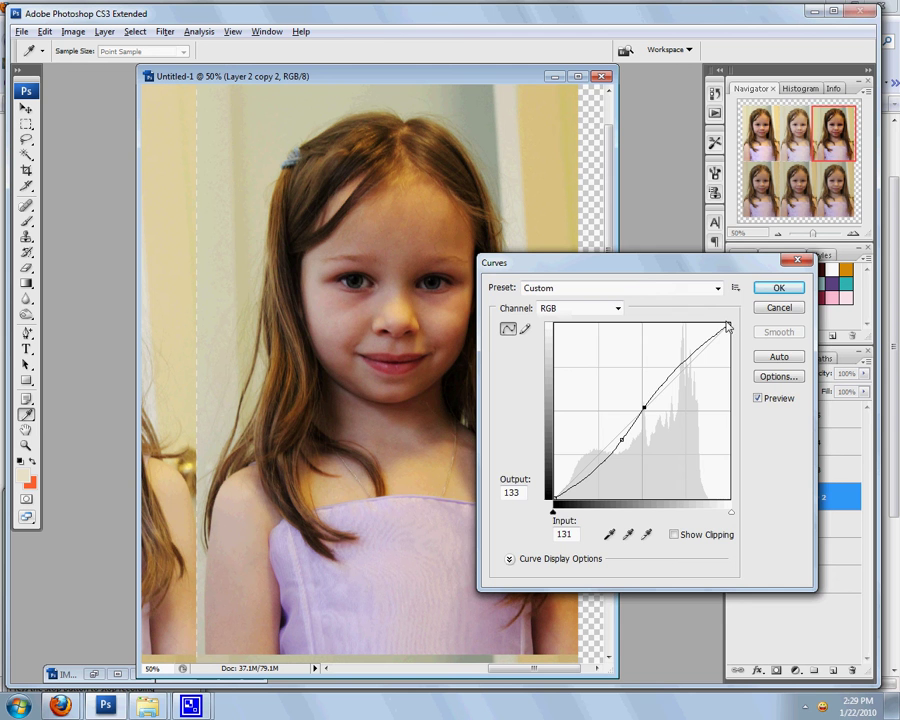
{"action": "left_click", "coordinate": [775, 290]}
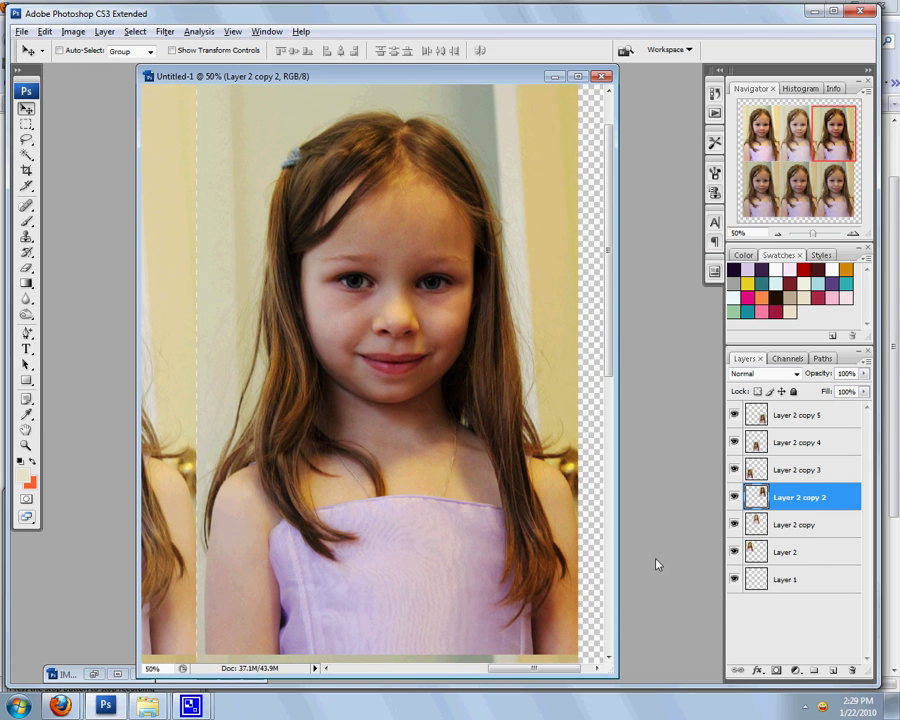
Select Layer 2 copy, try boosting the Red channel in Curves, then cancel the change
{"action": "left_click", "coordinate": [805, 525]}
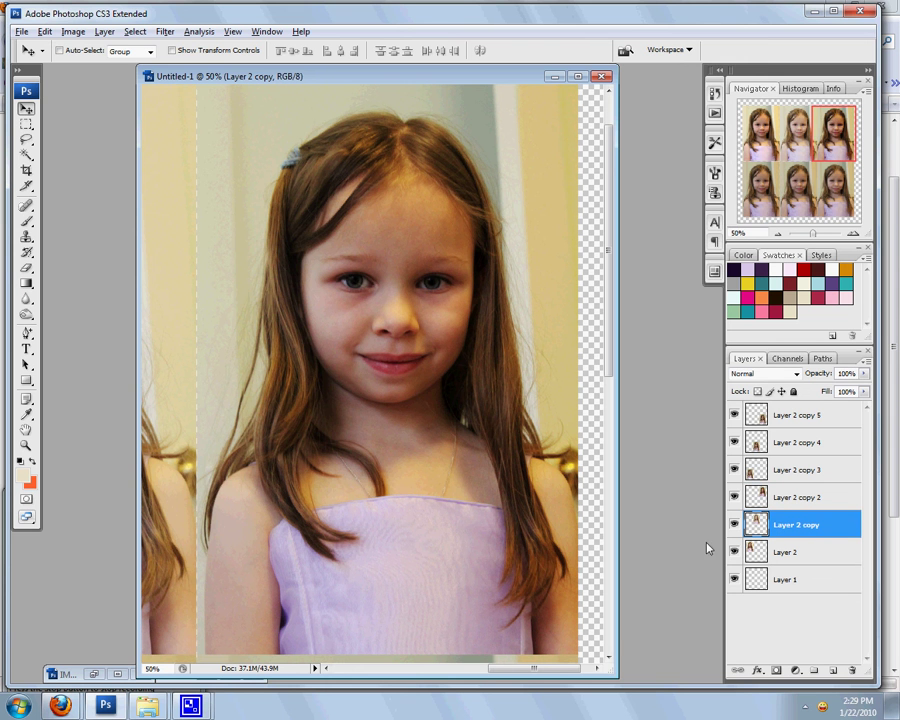
{"action": "left_click_drag", "start_coordinate": [834, 134], "coordinate": [761, 195]}
{"action": "scroll", "coordinate": [382, 358], "scroll_direction": "up", "scroll_amount": 1}
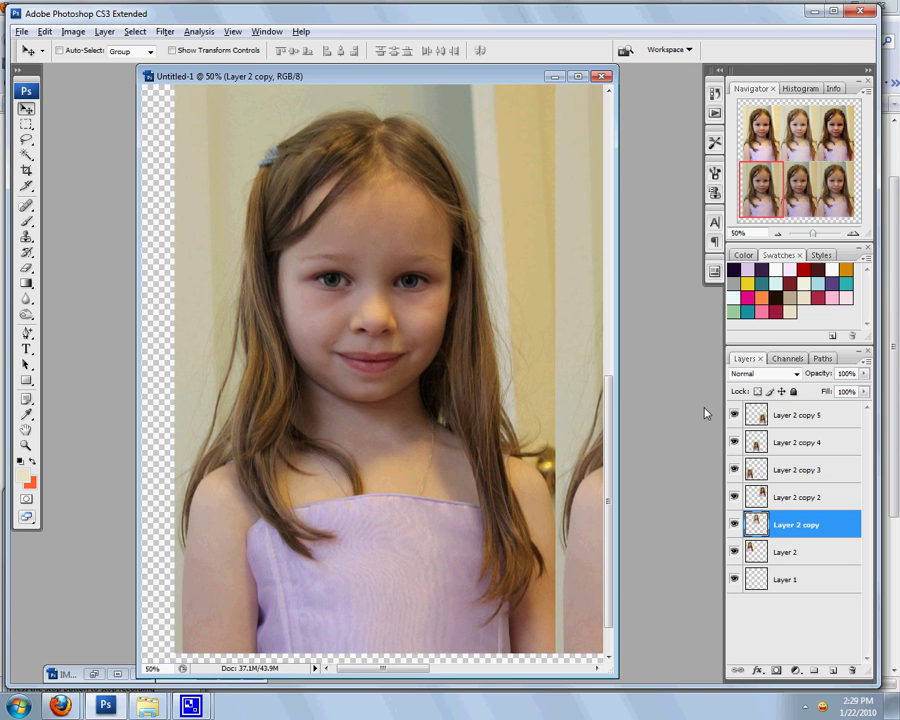
{"action": "left_click", "coordinate": [72, 32]}
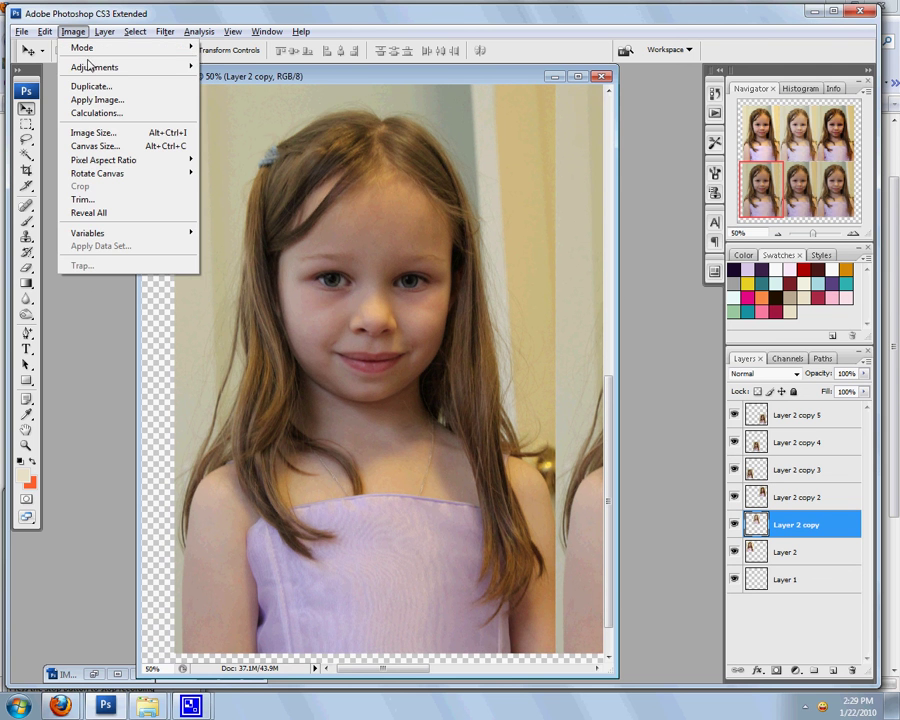
{"action": "mouse_move", "coordinate": [92, 68]}
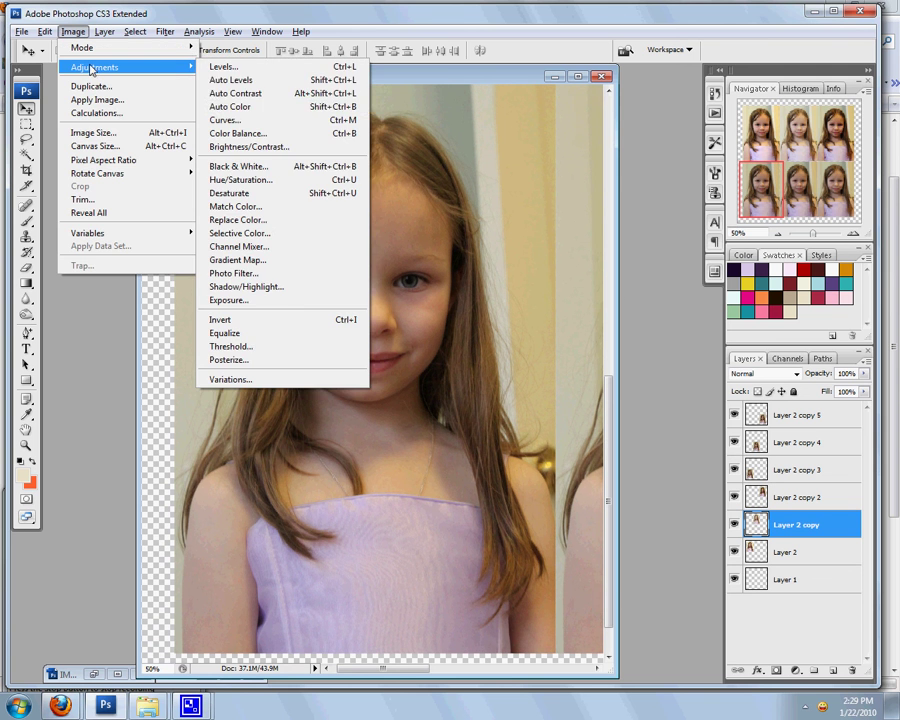
{"action": "left_click", "coordinate": [225, 120]}
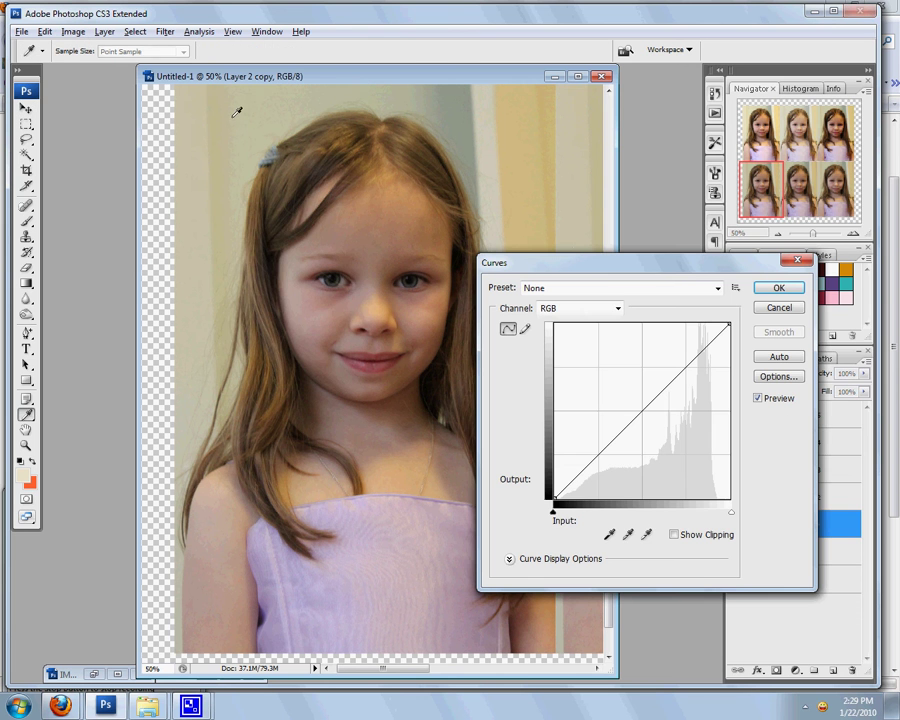
{"action": "left_click", "coordinate": [618, 311]}
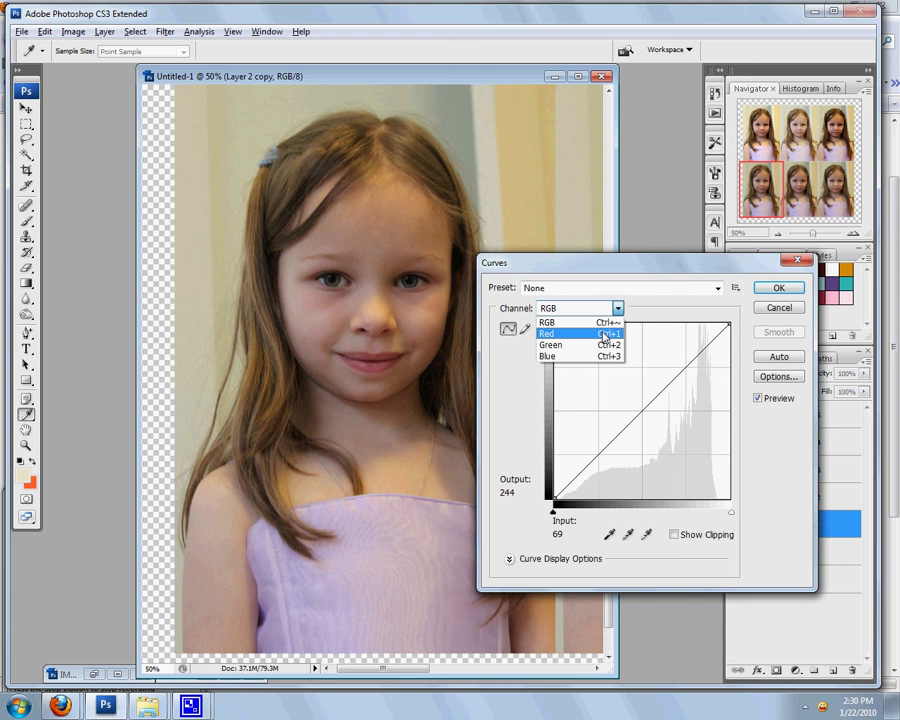
{"action": "left_click", "coordinate": [604, 335]}
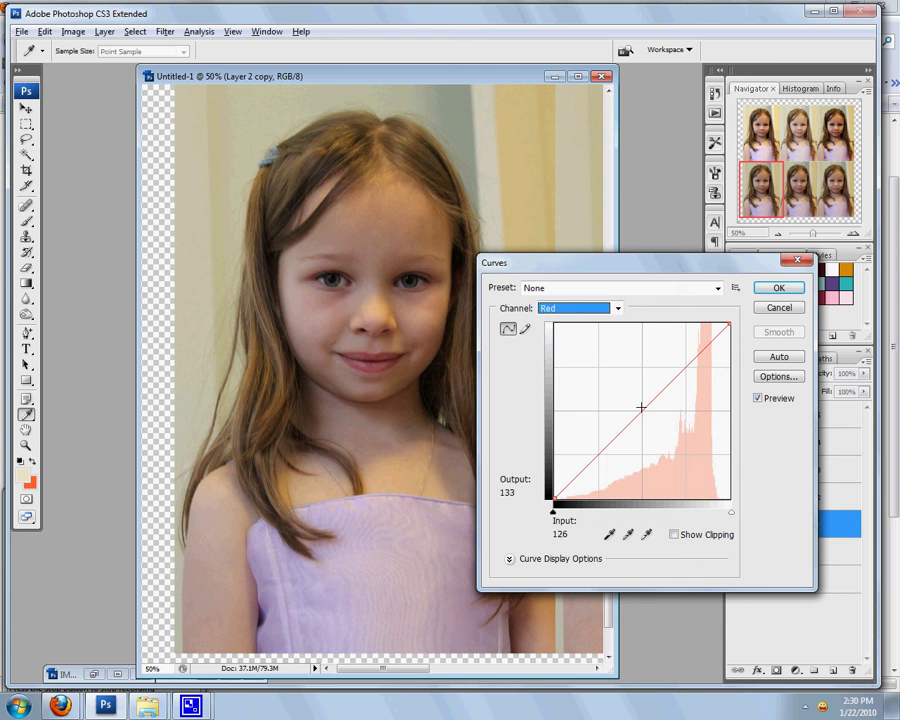
{"action": "mouse_move", "coordinate": [643, 409]}
{"action": "left_mouse_down"}
{"action": "mouse_move", "coordinate": [629, 392]}
{"action": "mouse_move", "coordinate": [643, 409]}
{"action": "left_mouse_up"}
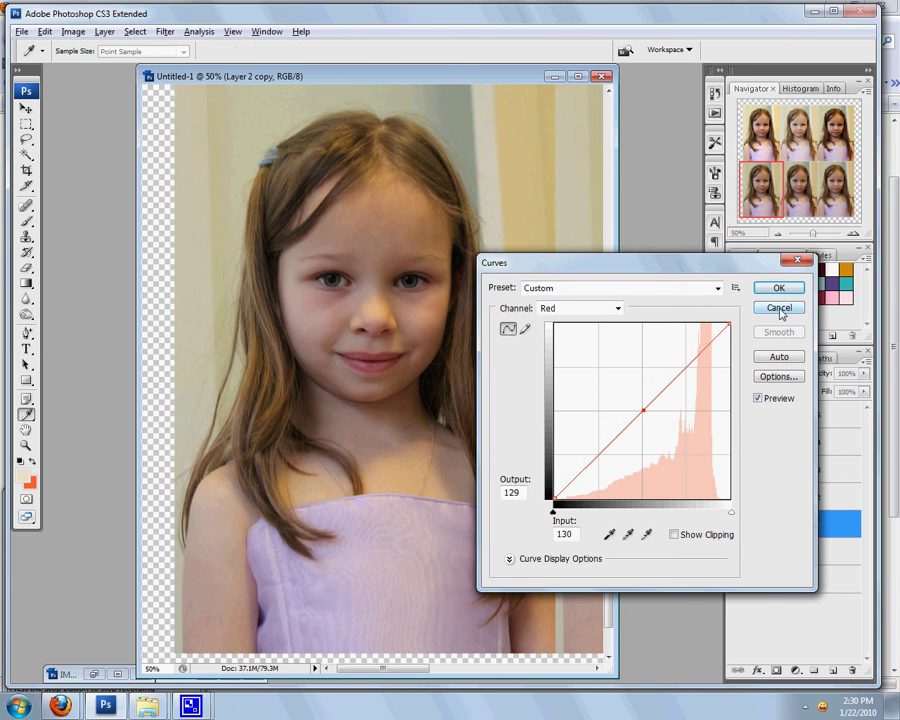
{"action": "left_click", "coordinate": [778, 308]}
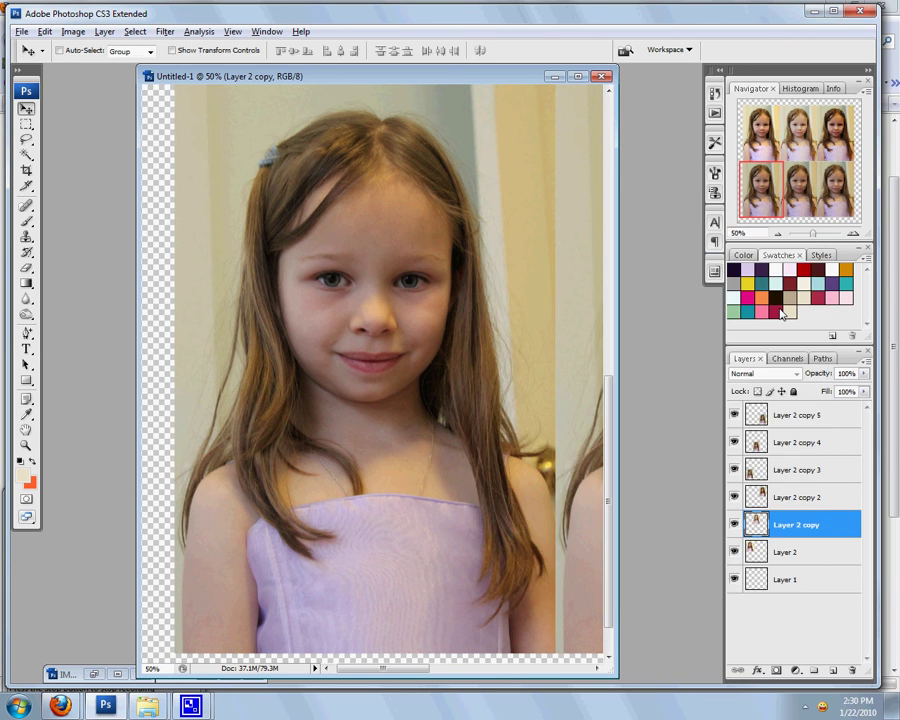
Select Layer 2 copy 3 and start a Curves adjustment on its Red channel
{"action": "left_click", "coordinate": [735, 442]}
{"action": "left_click", "coordinate": [735, 442]}
{"action": "left_click", "coordinate": [775, 463]}
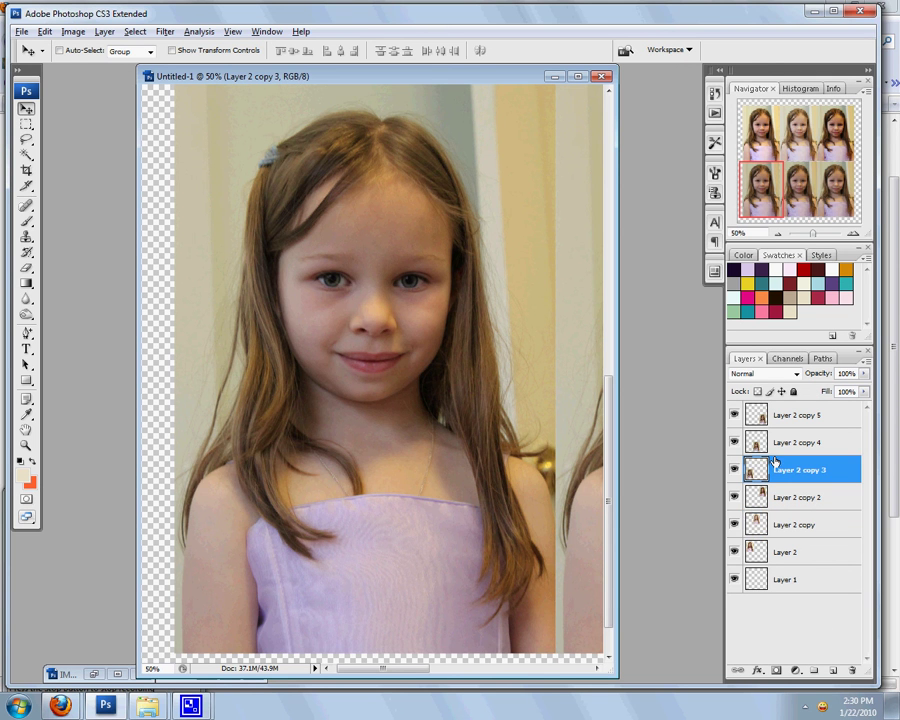
{"action": "left_click", "coordinate": [73, 31]}
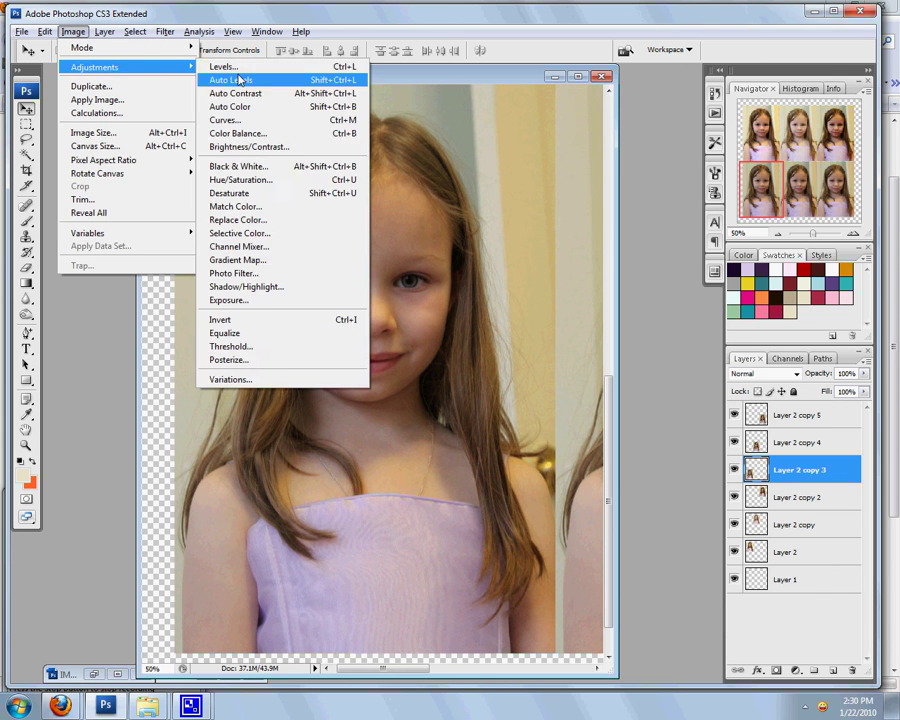
{"action": "left_click", "coordinate": [232, 122]}
{"action": "left_click", "coordinate": [616, 308]}
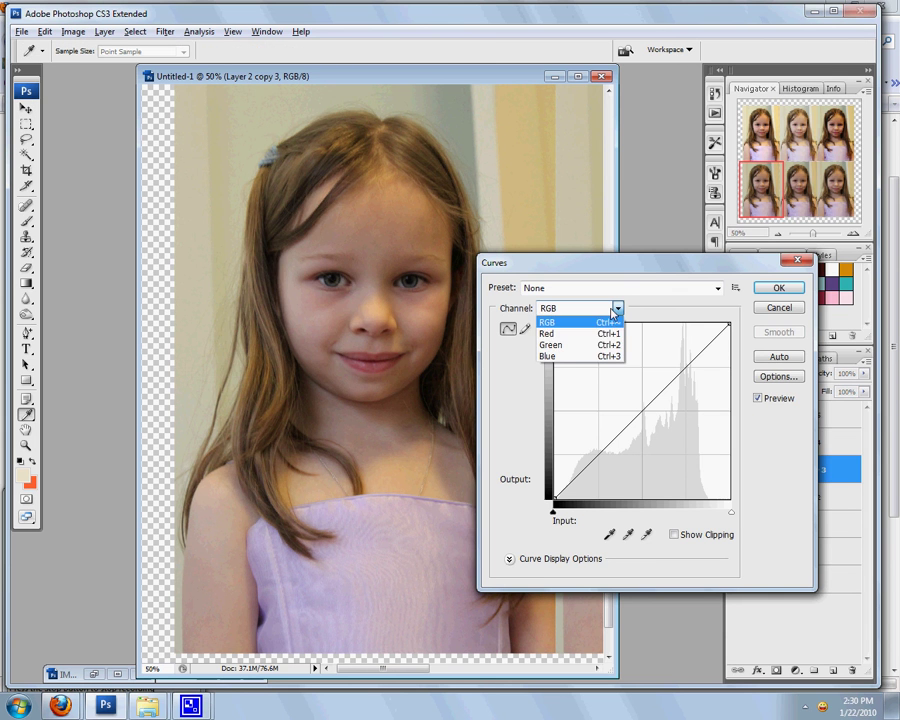
{"action": "left_click", "coordinate": [570, 344]}
Raise the Red curve from 112 to 134 and lower the Blue curve from 137 to 114
{"action": "left_click", "coordinate": [639, 410]}
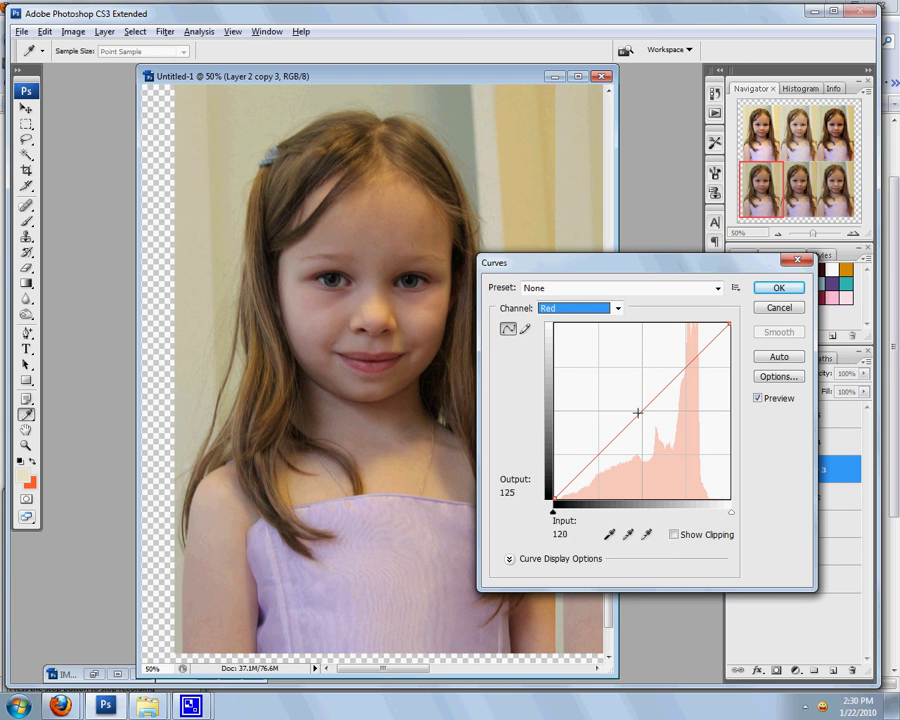
{"action": "left_click_drag", "start_coordinate": [639, 410], "coordinate": [630, 405]}
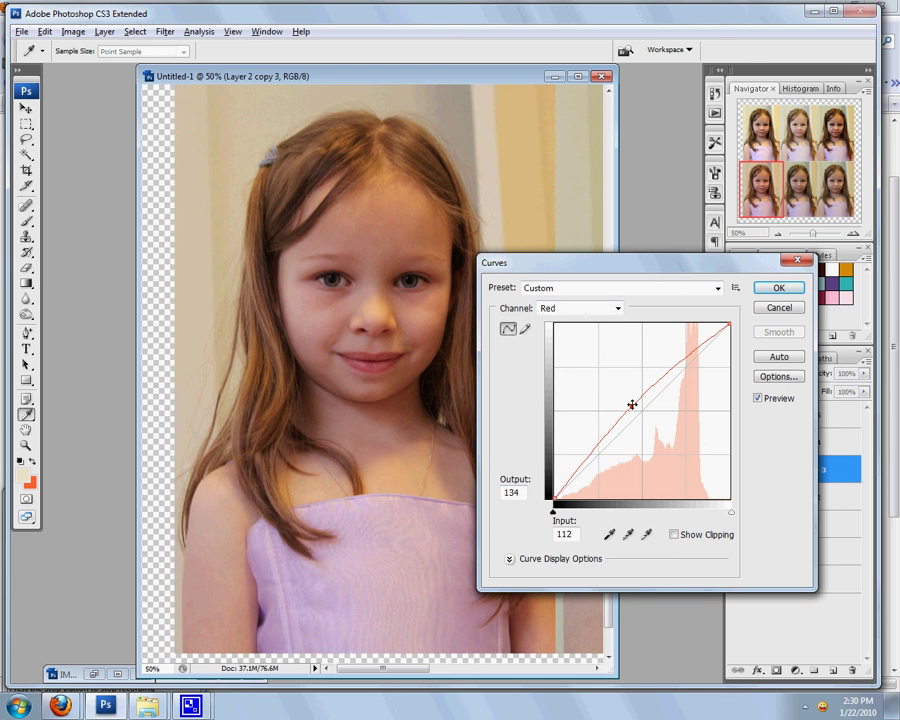
{"action": "left_click", "coordinate": [616, 308]}
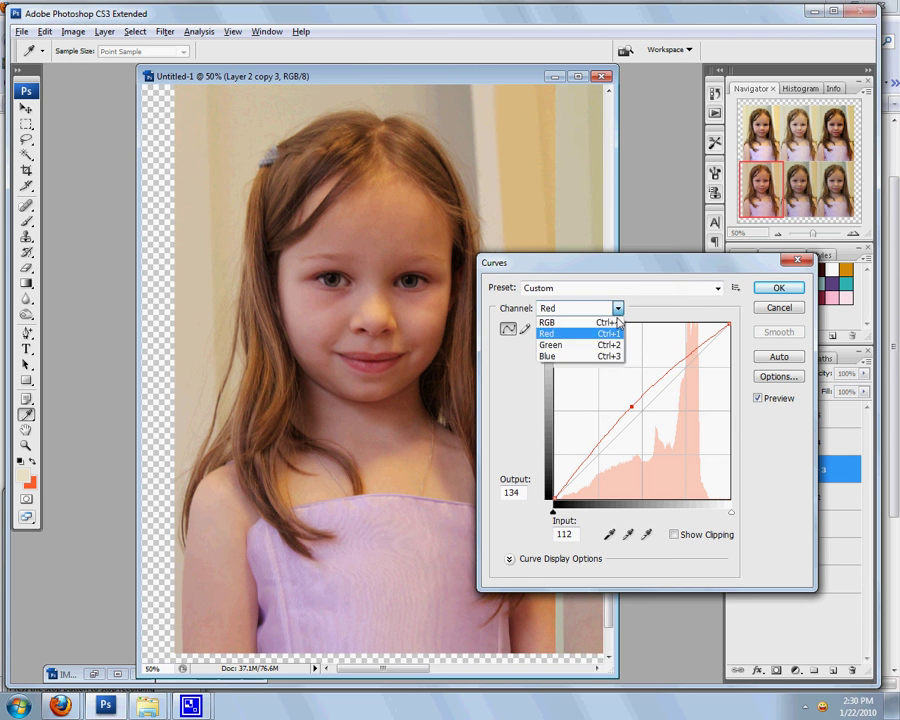
{"action": "left_click", "coordinate": [587, 357]}
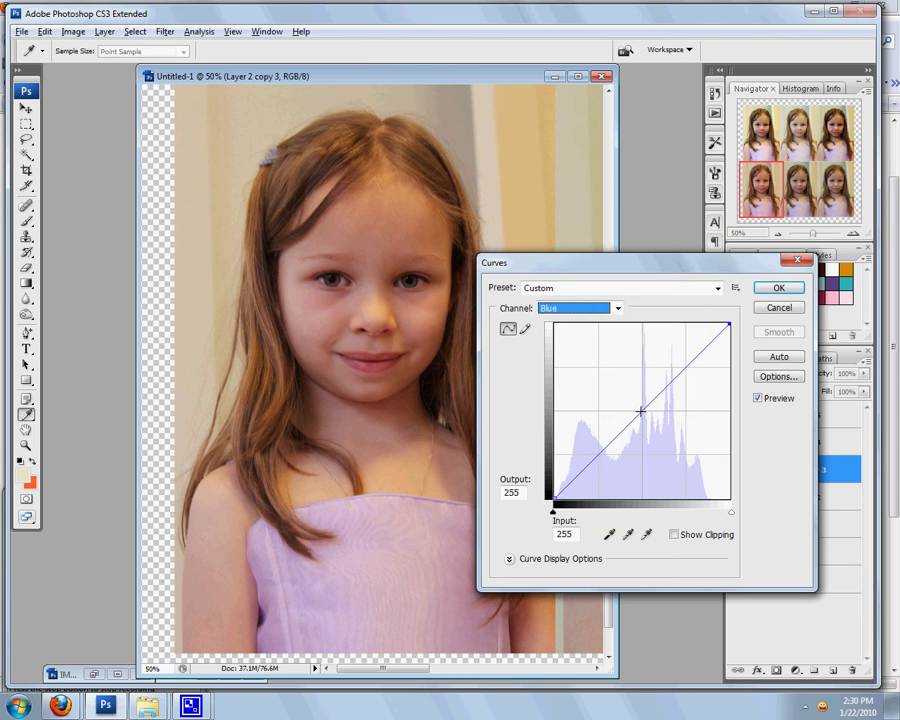
{"action": "left_click_drag", "start_coordinate": [640, 411], "coordinate": [649, 419]}
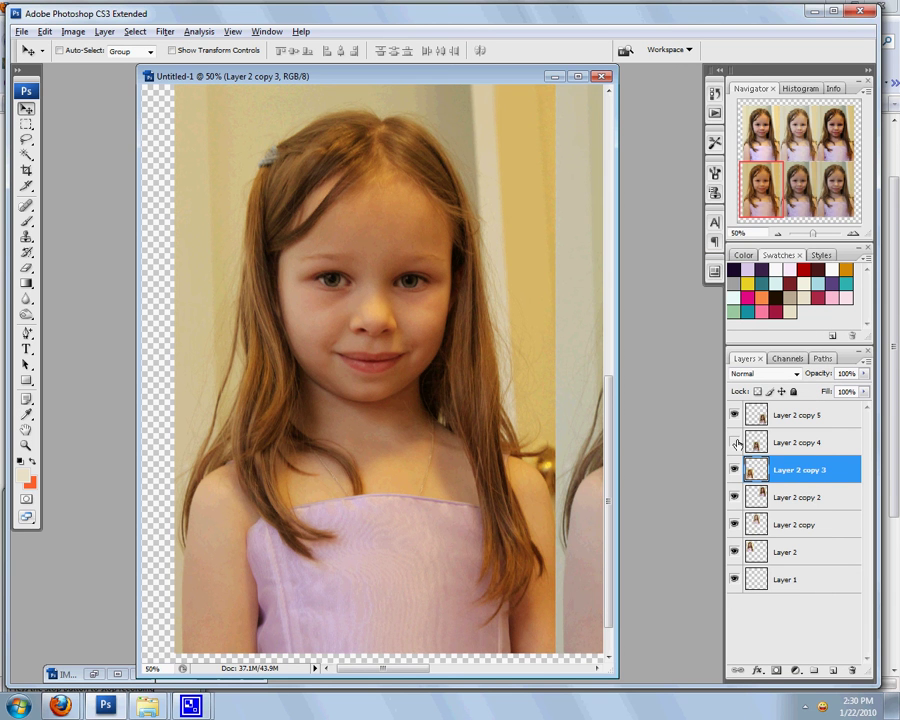
Duplicate Layer 2 copy 4 to create Layer 2 copy 6
{"action": "left_click_drag", "start_coordinate": [412, 669], "coordinate": [481, 672]}
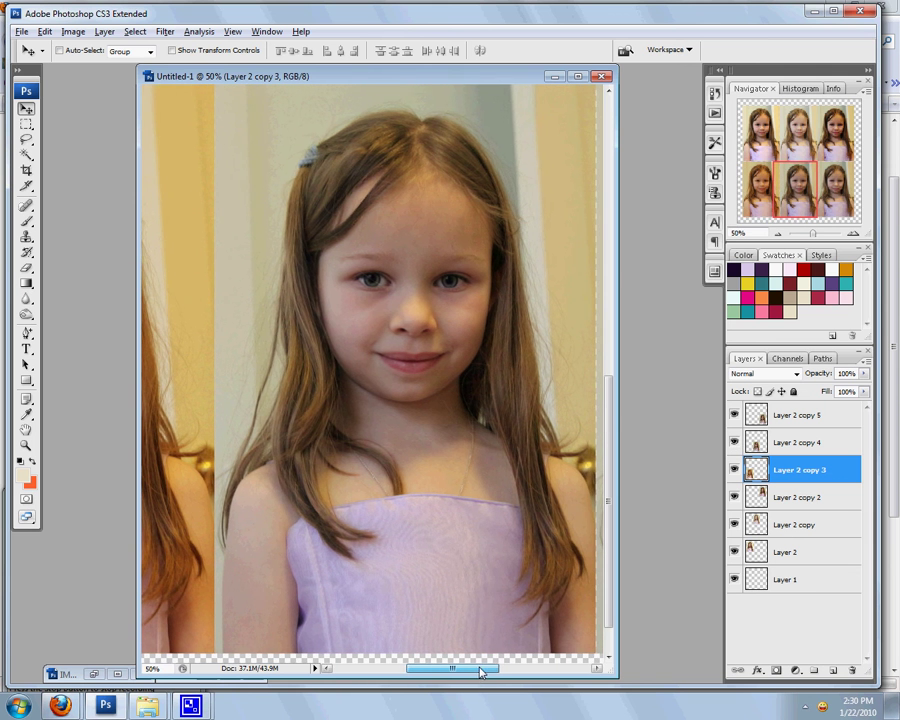
{"action": "left_click", "coordinate": [735, 443]}
{"action": "left_click", "coordinate": [735, 443]}
{"action": "left_click", "coordinate": [762, 443]}
{"action": "right_click", "coordinate": [762, 443]}
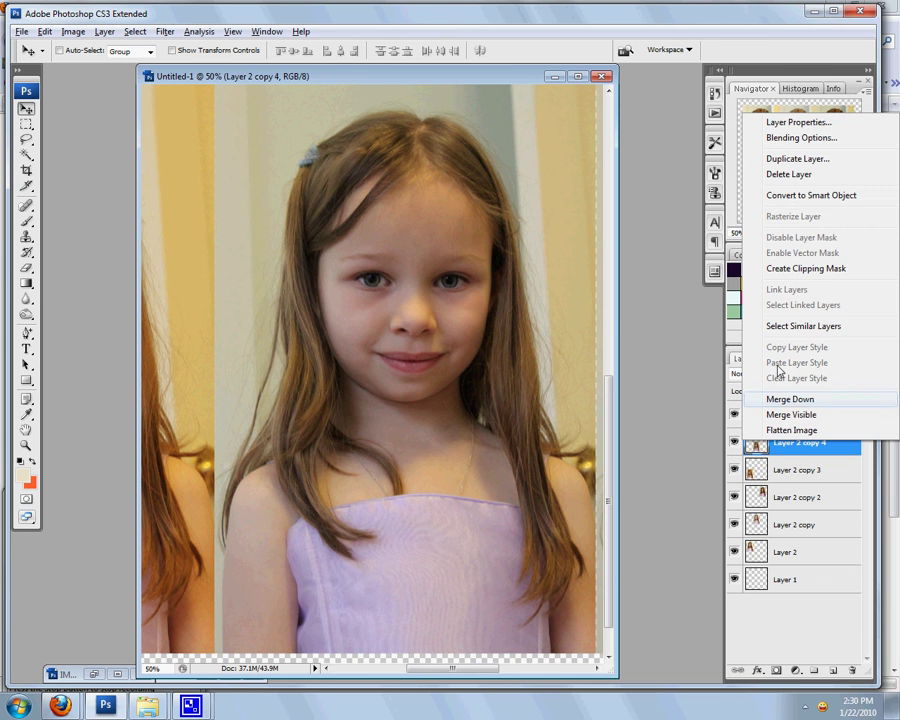
{"action": "left_click", "coordinate": [794, 158]}
{"action": "key", "text": "Return"}
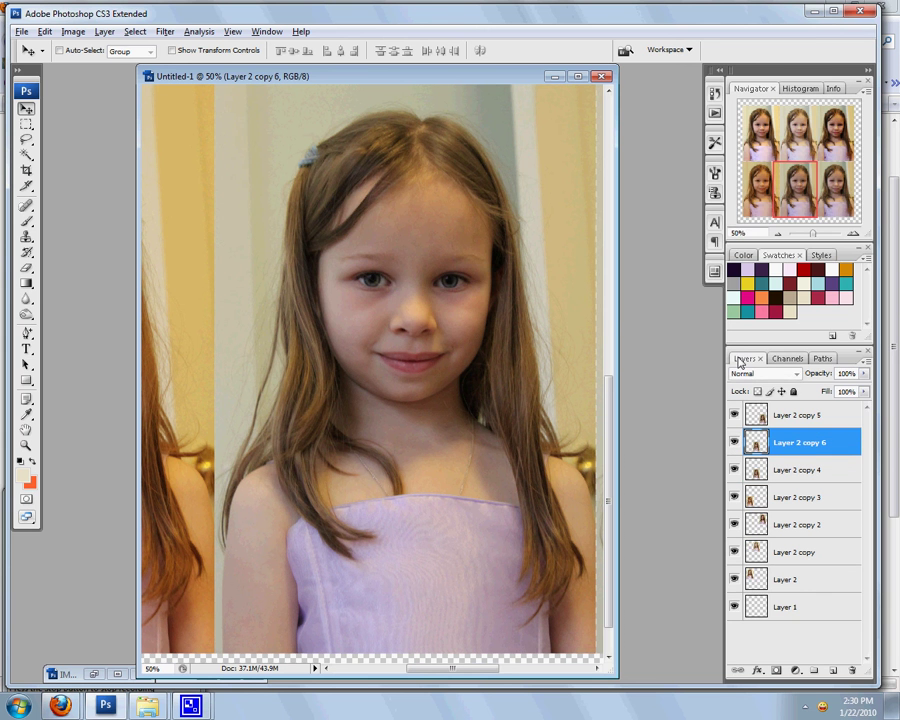
Duplicate again to create Layer 2 copy 7 and select copies 7 through 4
{"action": "right_click", "coordinate": [762, 442]}
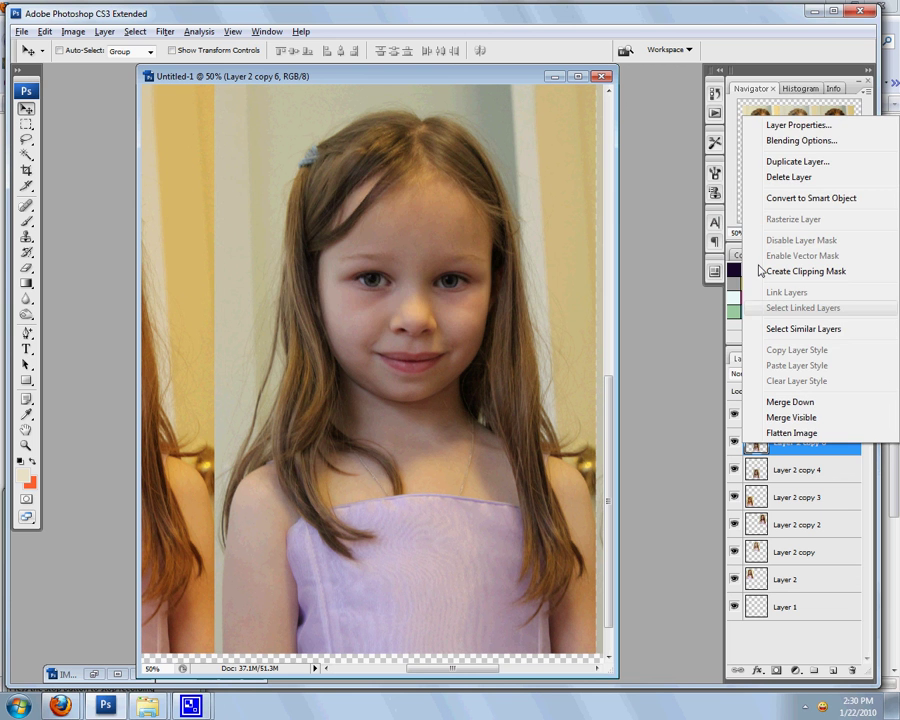
{"action": "left_click", "coordinate": [795, 163]}
{"action": "left_click", "coordinate": [577, 216]}
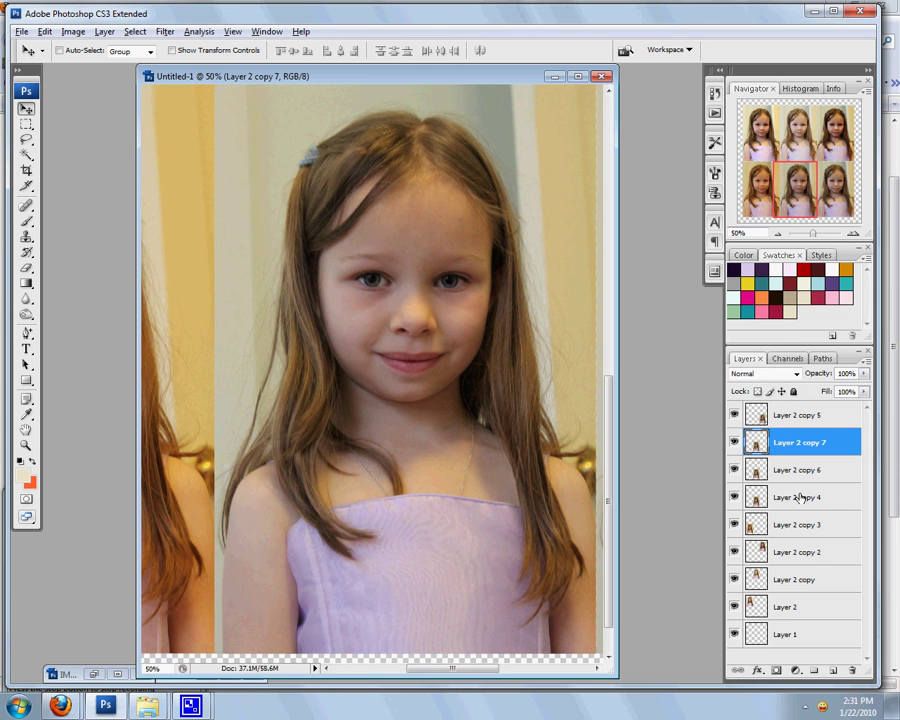
{"action": "left_click", "coordinate": [797, 495], "text": "shift"}
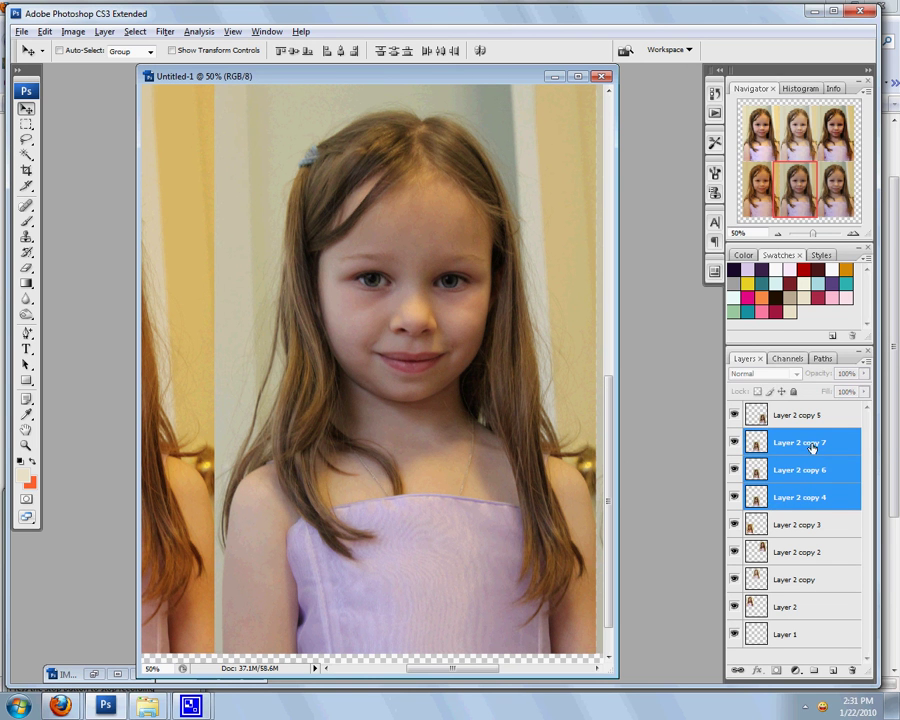
Hide Layer 2 copy 5, copy 3, copy 2, copy, Layer 2 and Layer 1, then select Layer 2 copy 6
{"action": "right_click", "coordinate": [815, 451]}
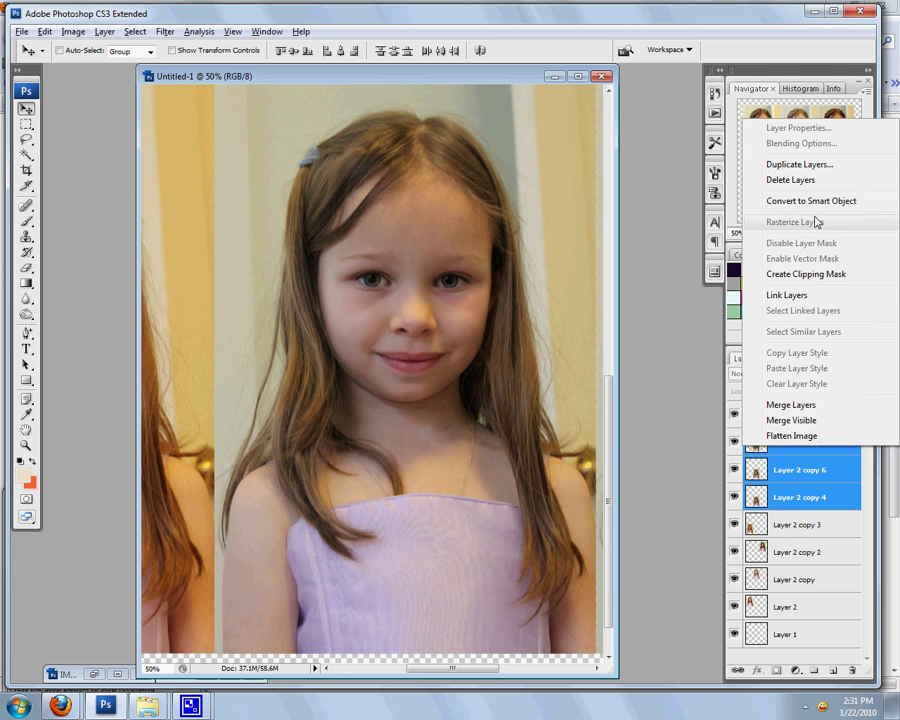
{"action": "left_click", "coordinate": [706, 400]}
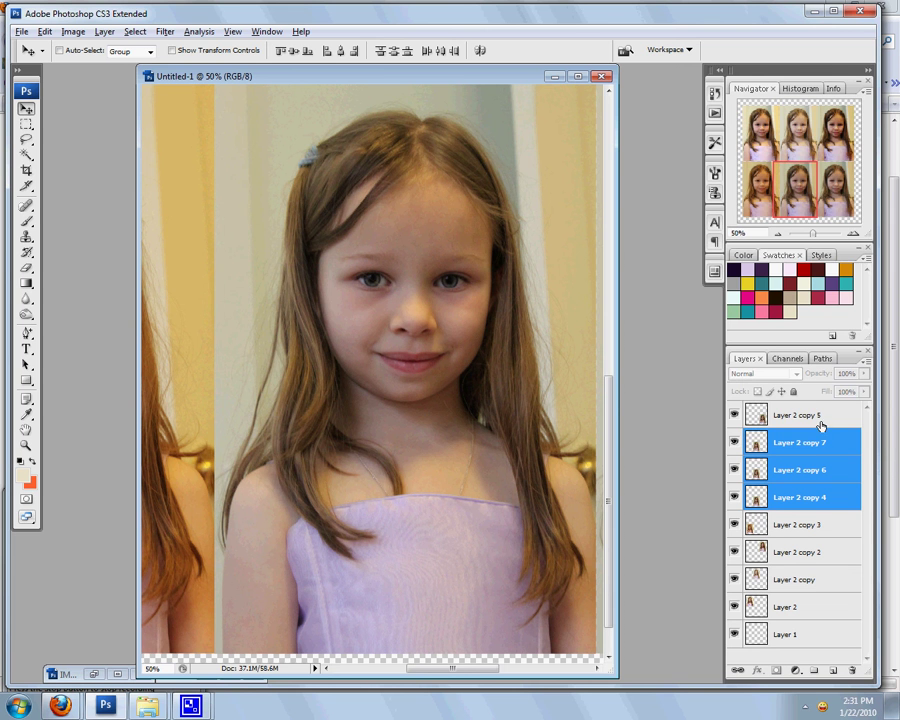
{"action": "left_click", "coordinate": [734, 414]}
{"action": "left_click_drag", "start_coordinate": [736, 524], "coordinate": [735, 634]}
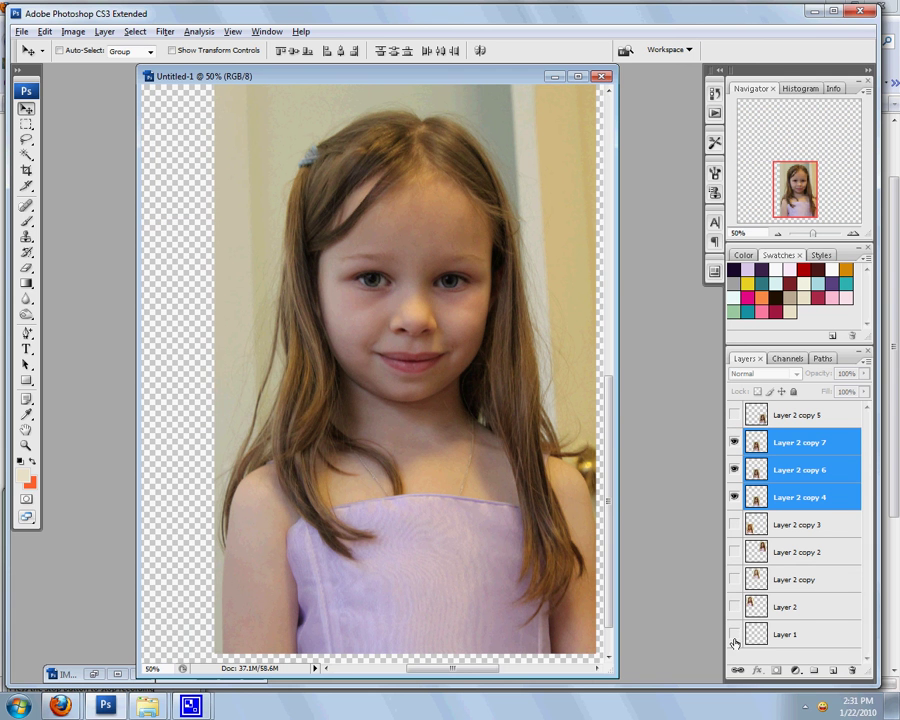
{"action": "left_click", "coordinate": [795, 442]}
{"action": "left_click", "coordinate": [795, 470]}
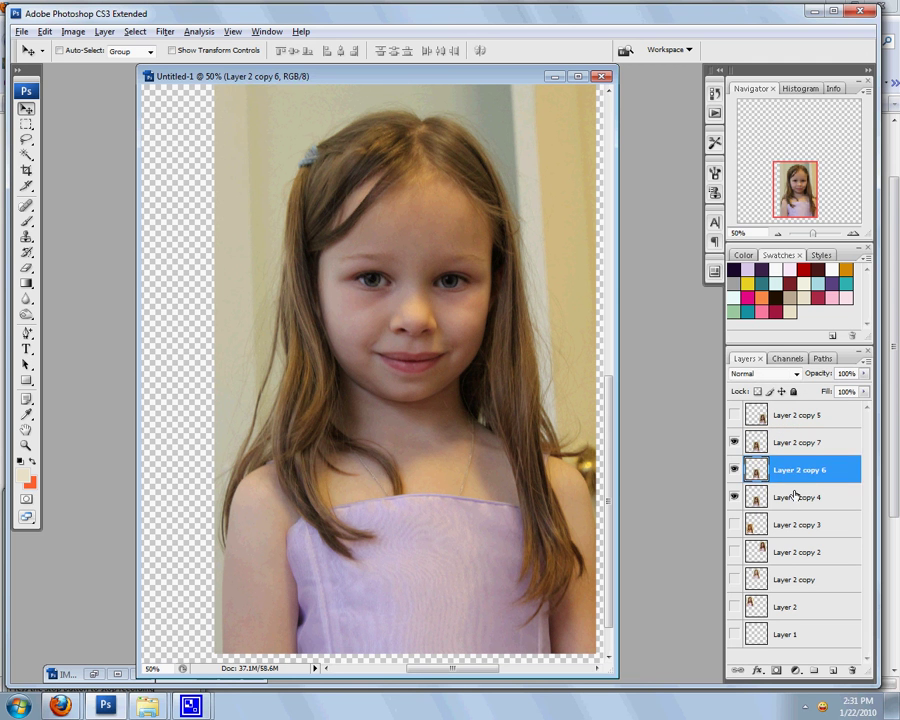
{"action": "left_click", "coordinate": [795, 497]}
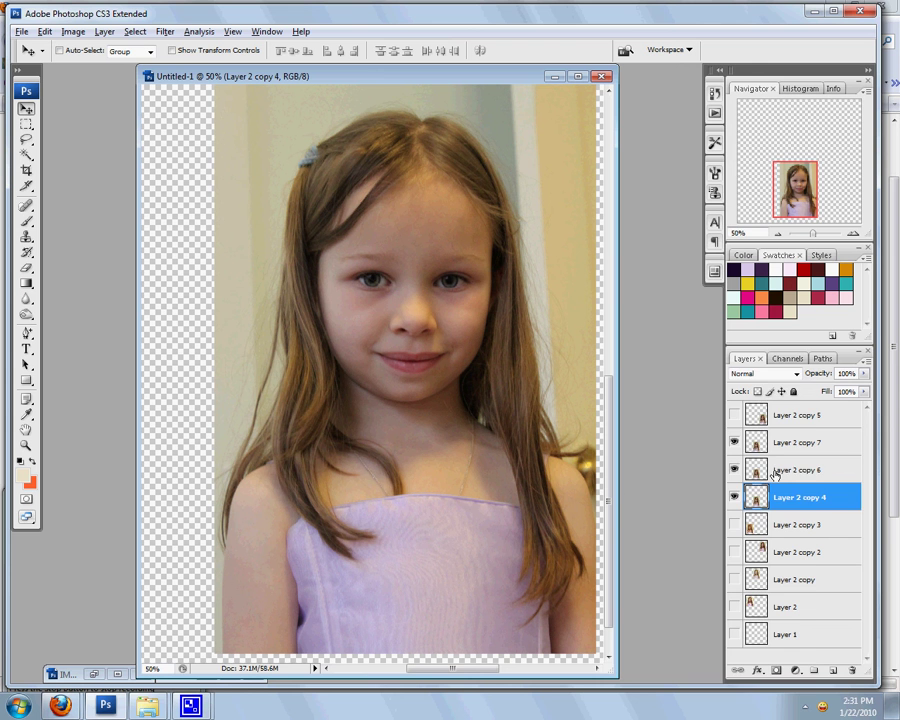
{"action": "left_click", "coordinate": [771, 468]}
Set Layer 2 copy 6 to Screen blending and Layer 2 copy 7 to Soft Light
{"action": "left_click", "coordinate": [796, 374]}
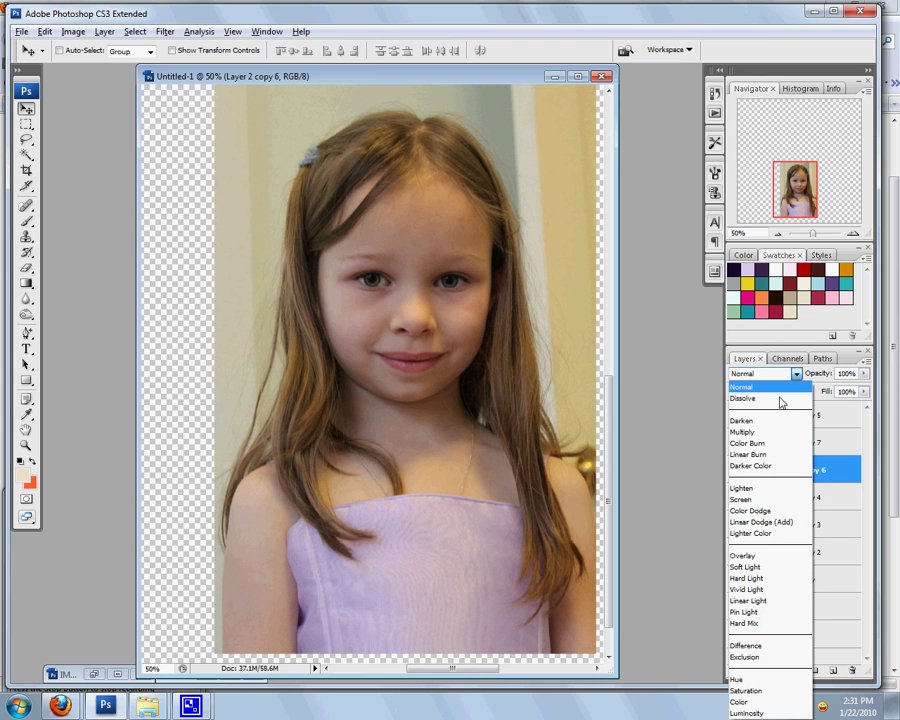
{"action": "left_click", "coordinate": [756, 500]}
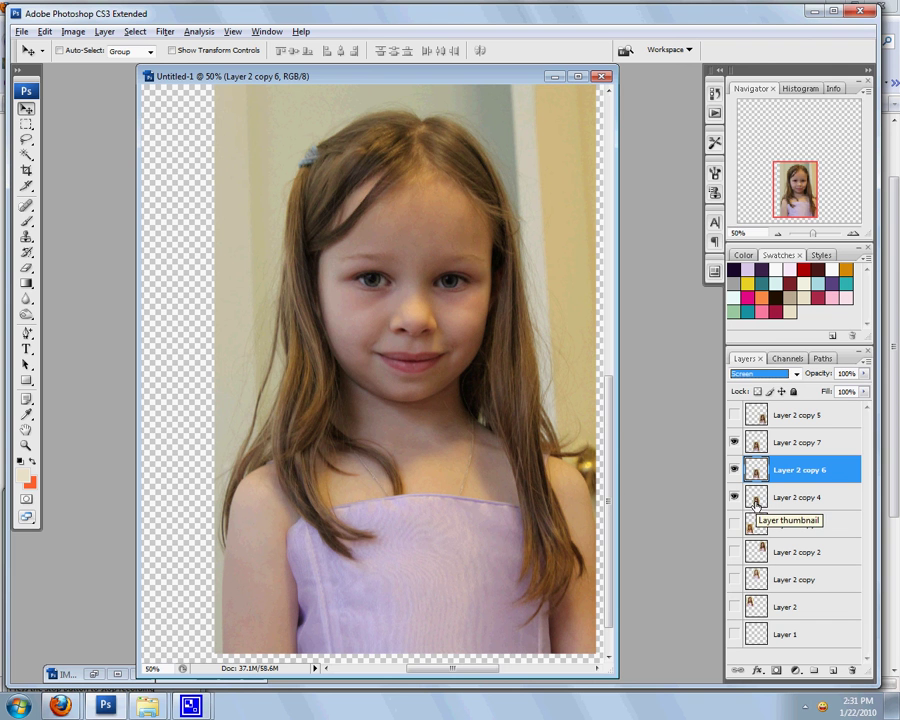
{"action": "left_click", "coordinate": [734, 445]}
{"action": "left_click", "coordinate": [734, 442]}
{"action": "left_click", "coordinate": [790, 442]}
{"action": "left_click", "coordinate": [780, 373]}
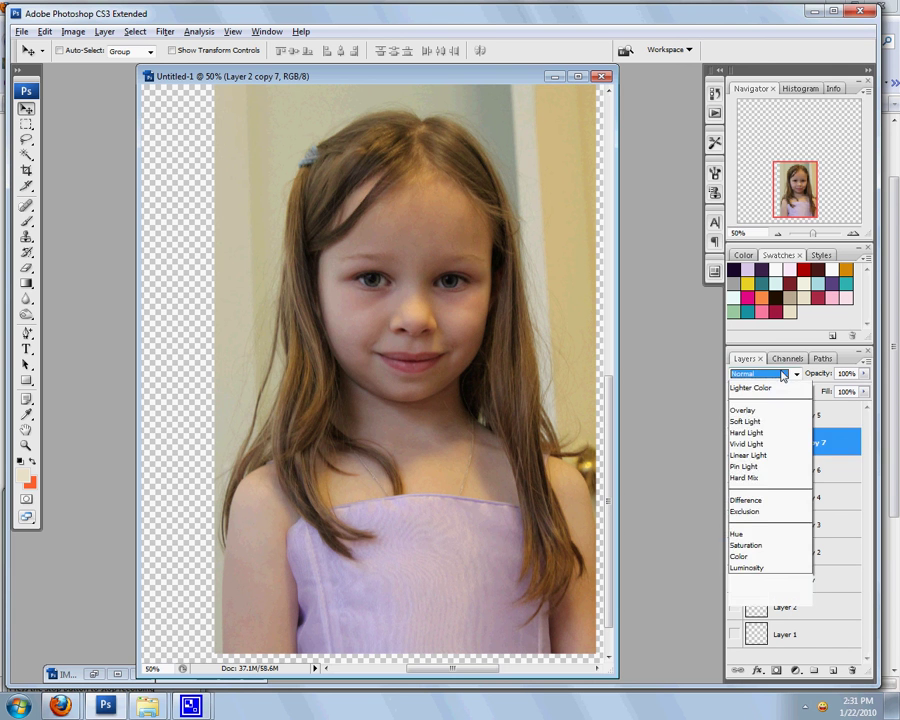
{"action": "left_click", "coordinate": [766, 567]}
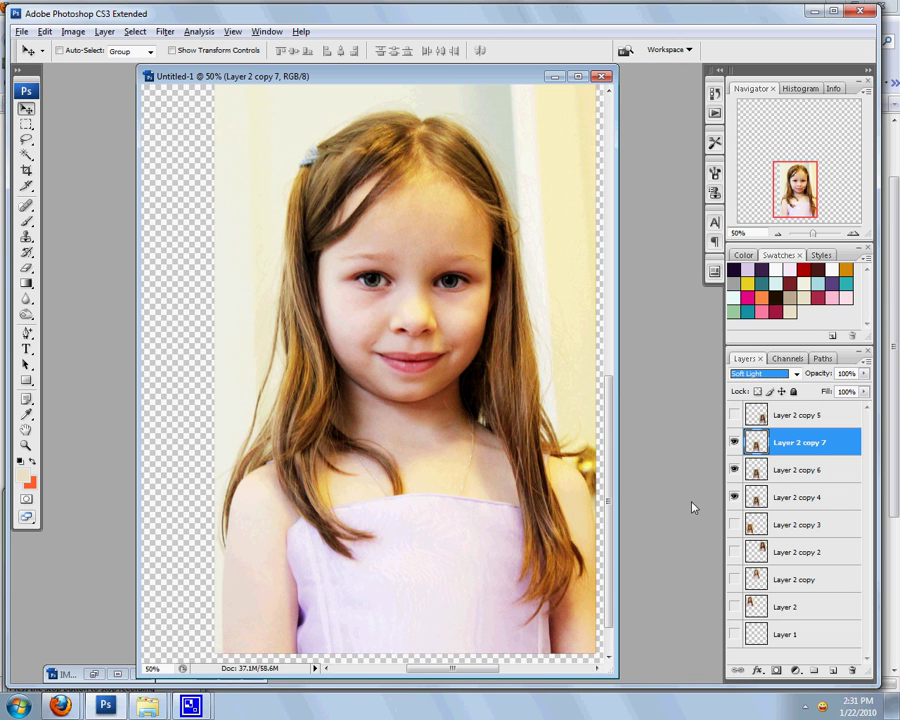
Set Layer 2 copy 7 opacity to 80% and Layer 2 copy 6 to 75%
{"action": "left_click", "coordinate": [864, 373]}
{"action": "left_click_drag", "start_coordinate": [862, 389], "coordinate": [848, 390]}
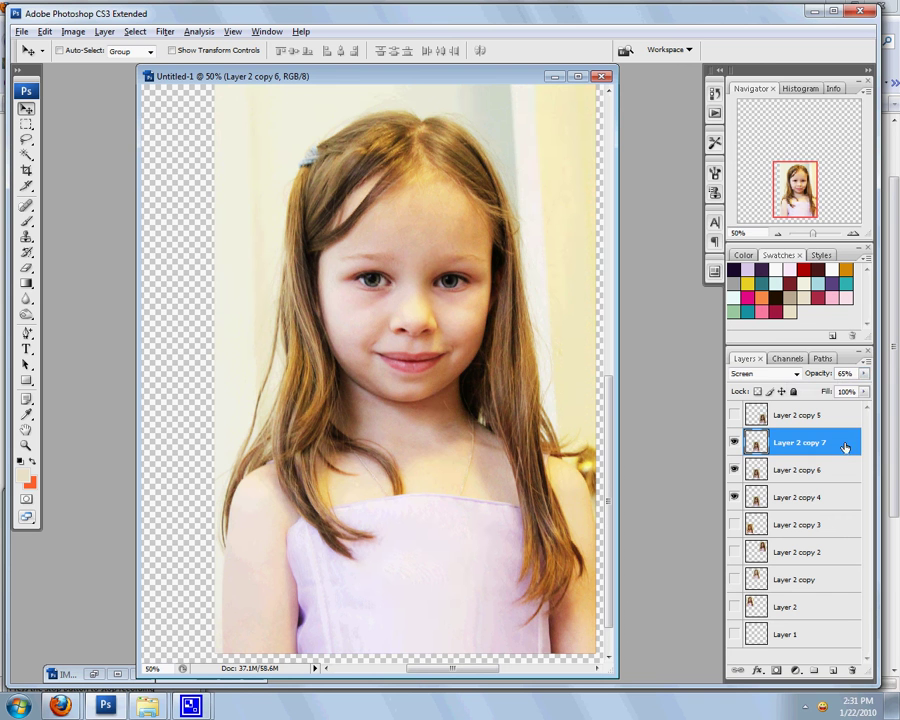
{"action": "left_click", "coordinate": [818, 470]}
{"action": "left_click", "coordinate": [864, 373]}
{"action": "left_click_drag", "start_coordinate": [840, 391], "coordinate": [846, 392]}
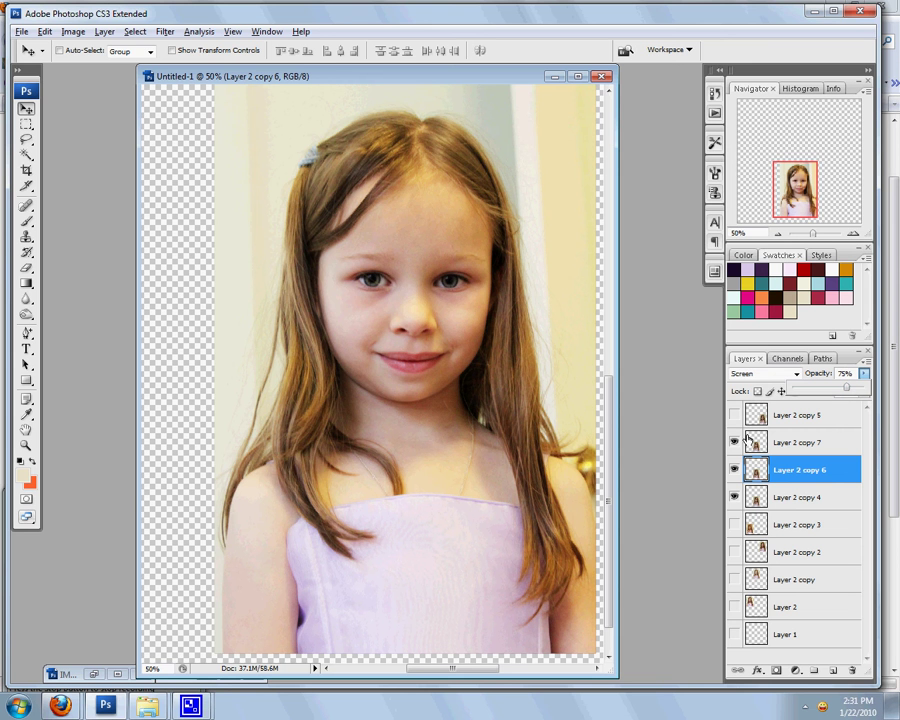
Zoom the Navigator out three times to view the whole canvas
{"action": "left_click", "coordinate": [820, 442]}
{"action": "left_click", "coordinate": [804, 494]}
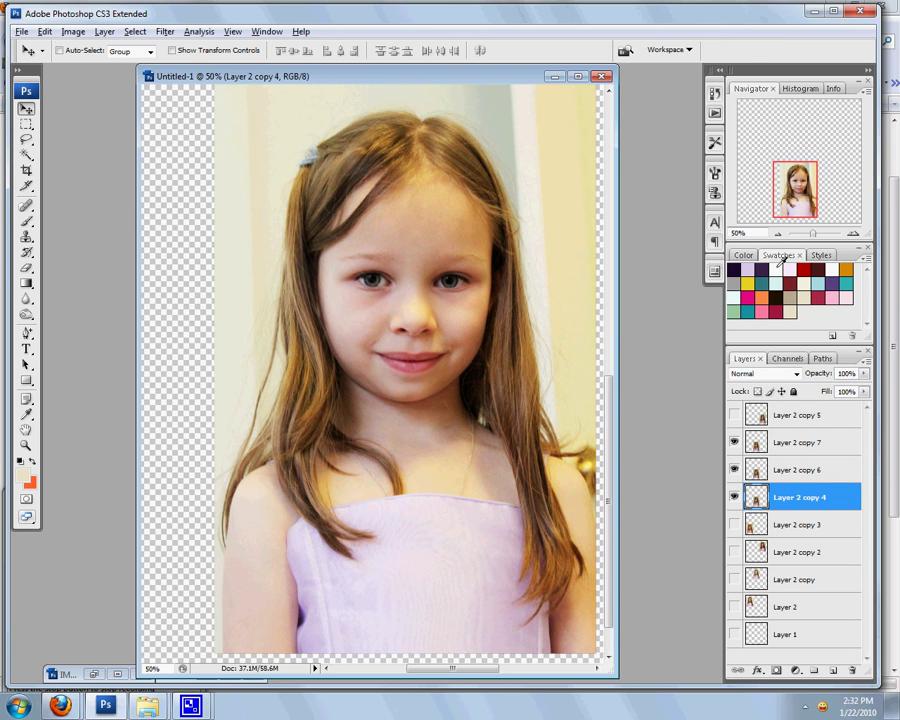
{"action": "left_click", "coordinate": [777, 234]}
{"action": "left_click", "coordinate": [777, 234]}
{"action": "left_click", "coordinate": [777, 234]}
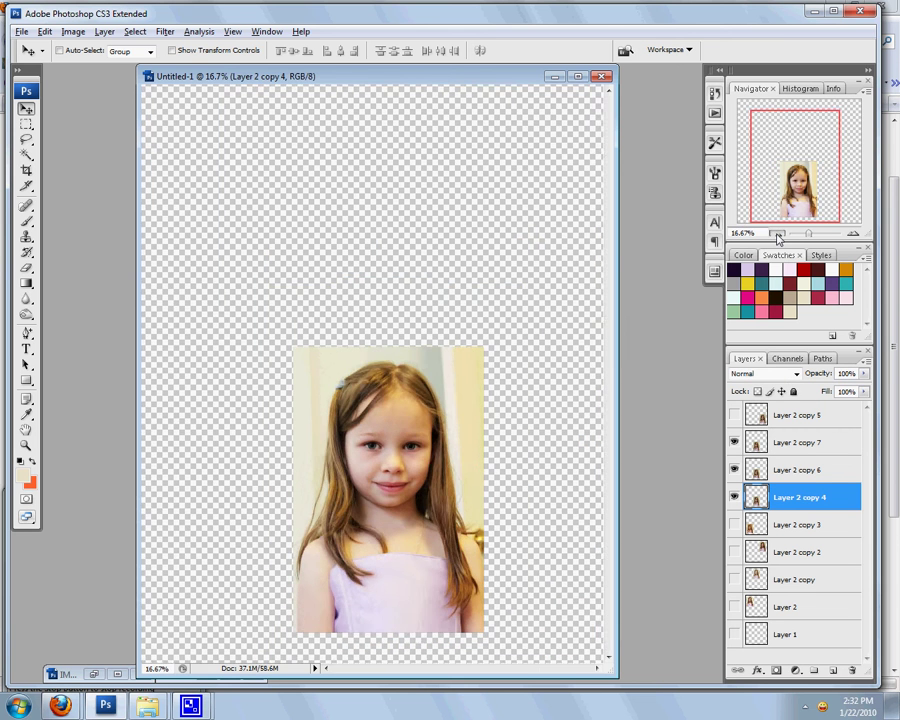
Show Layer 2 copy 5, copy 3, copy 2, copy and Layer 2 again
{"action": "left_click", "coordinate": [735, 415]}
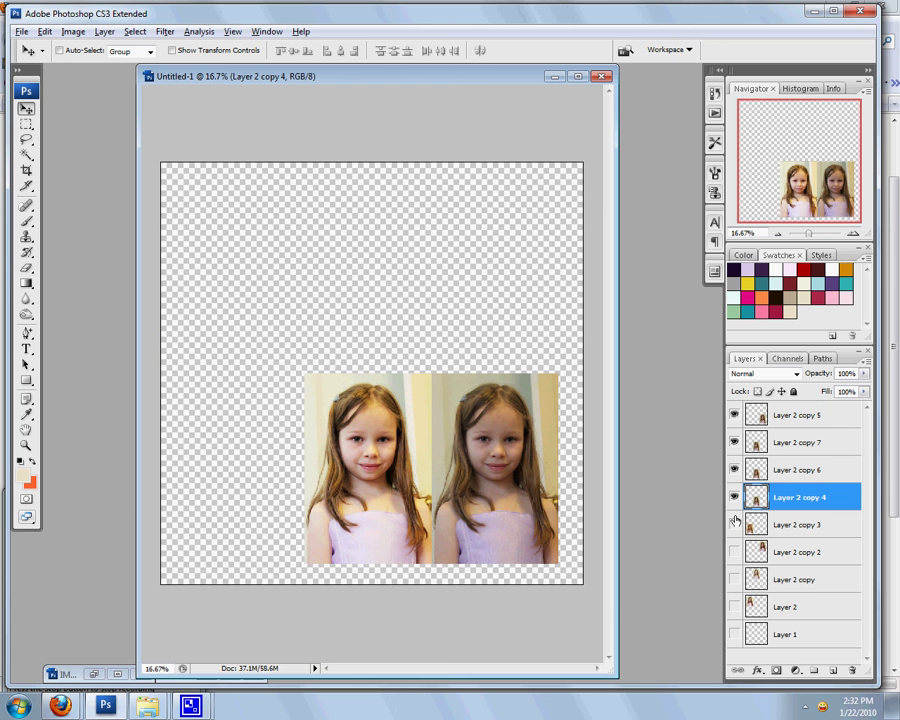
{"action": "left_click", "coordinate": [735, 524]}
{"action": "left_click", "coordinate": [735, 552]}
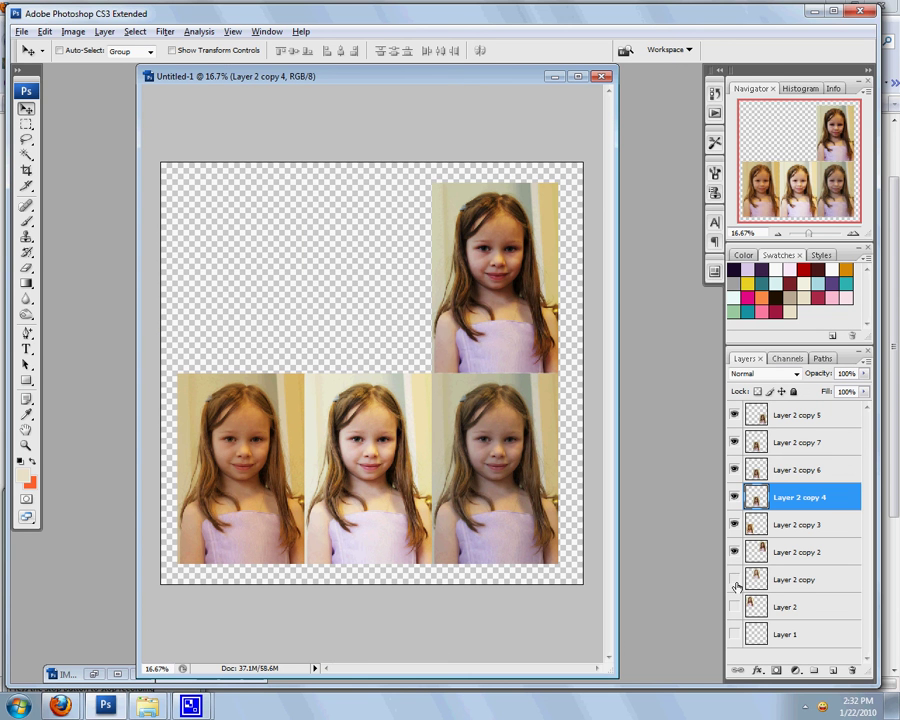
{"action": "left_click", "coordinate": [735, 579]}
{"action": "left_click", "coordinate": [735, 607]}
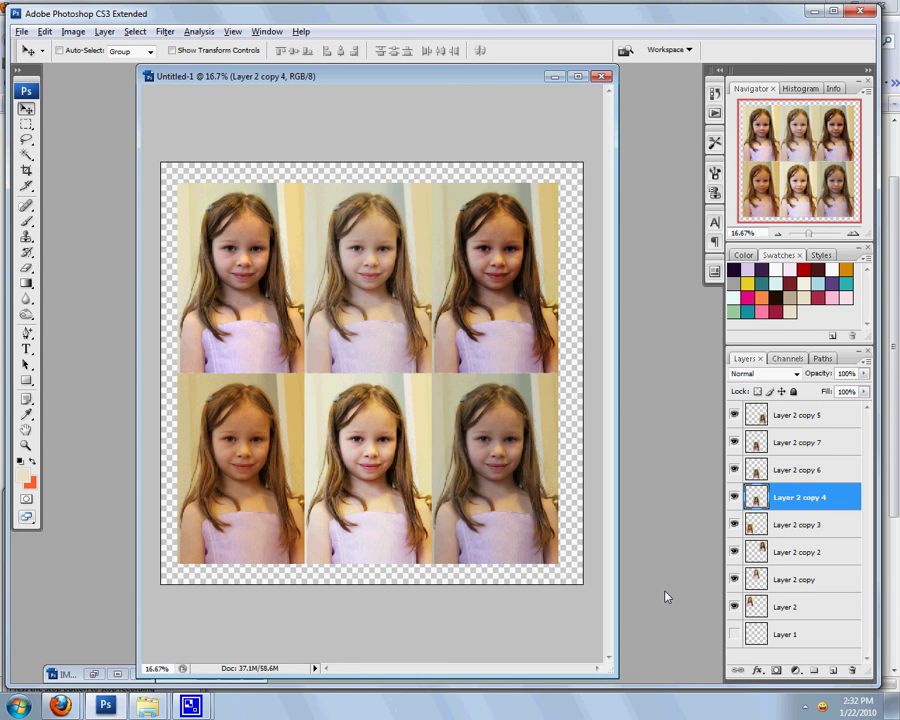